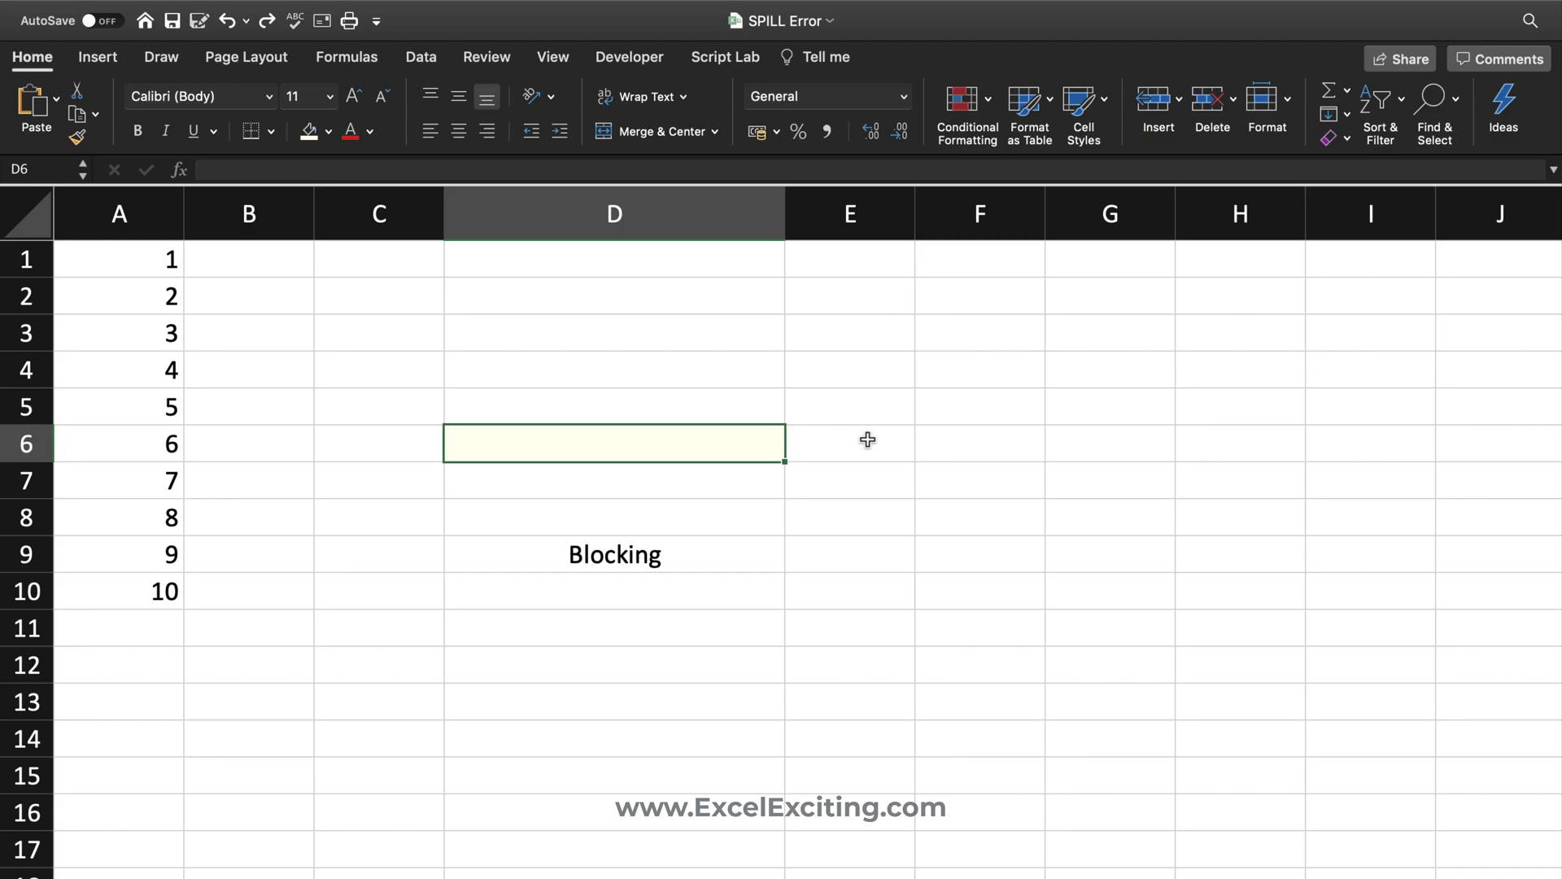
# Enter =A1:A10 in D6, then open its error menu, which reads 'Spill range isn't blank'
pyautogui.write('=')
pyautogui.moveTo(139, 262); pyautogui.dragTo(139, 591)
pyautogui.press('Return')
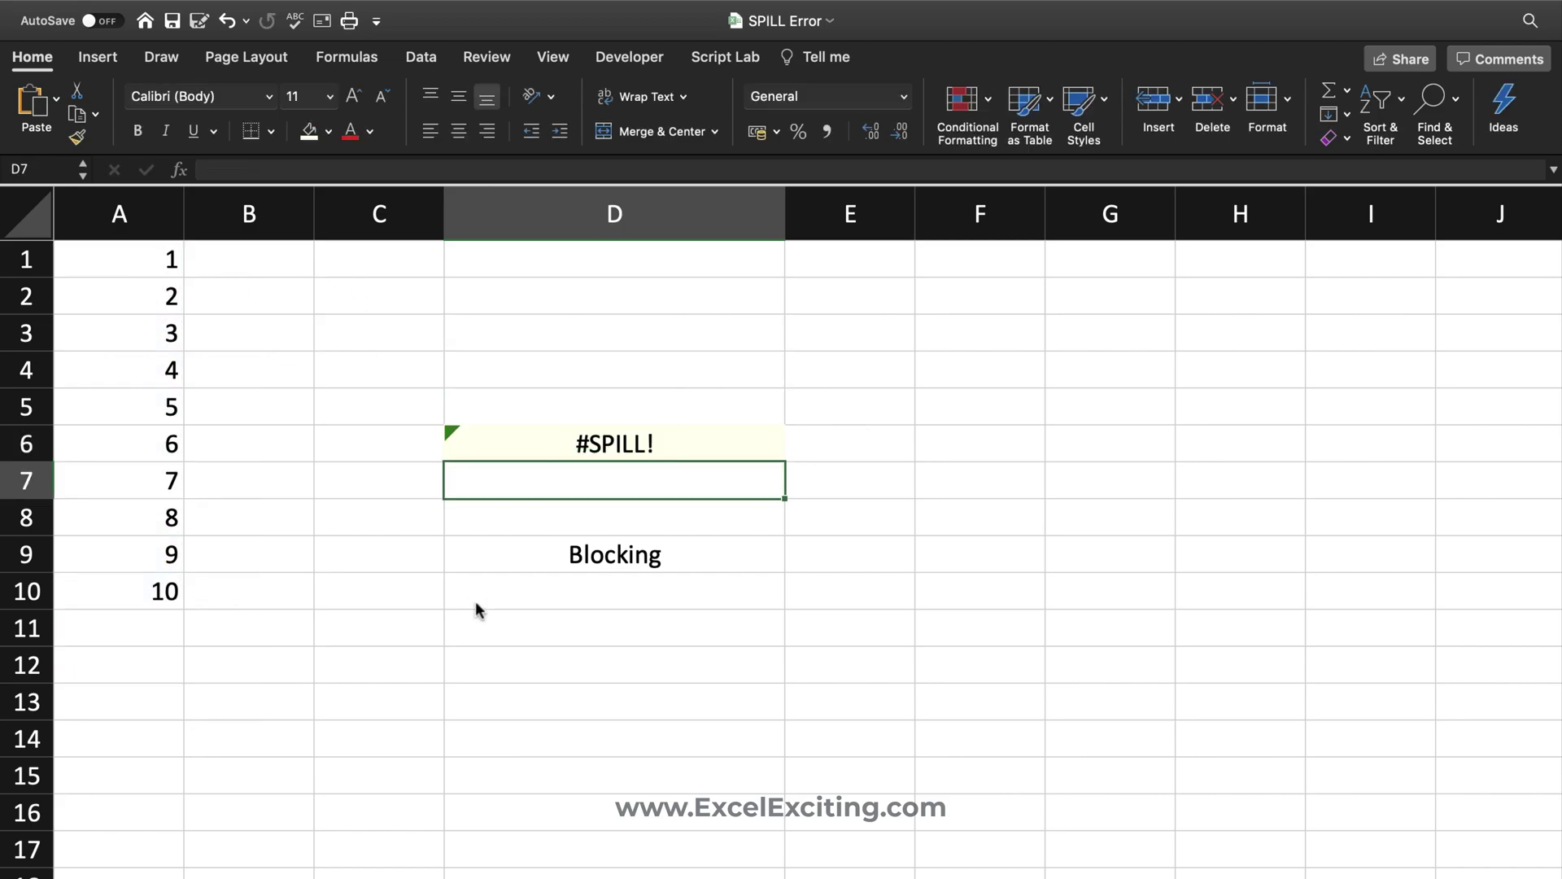
pyautogui.click(490, 447)
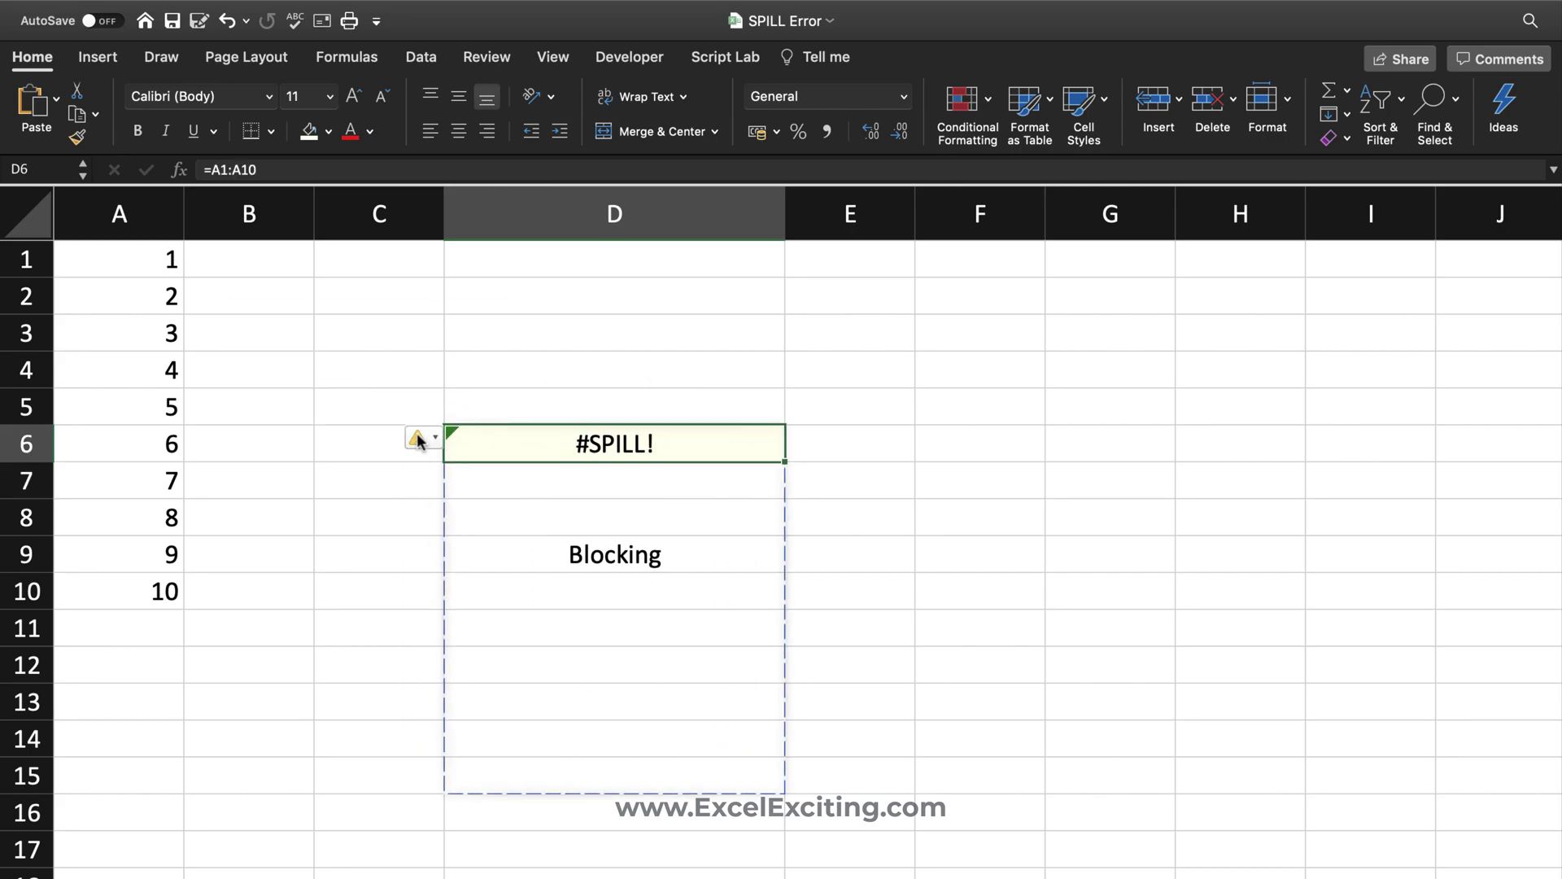
pyautogui.click(418, 440)
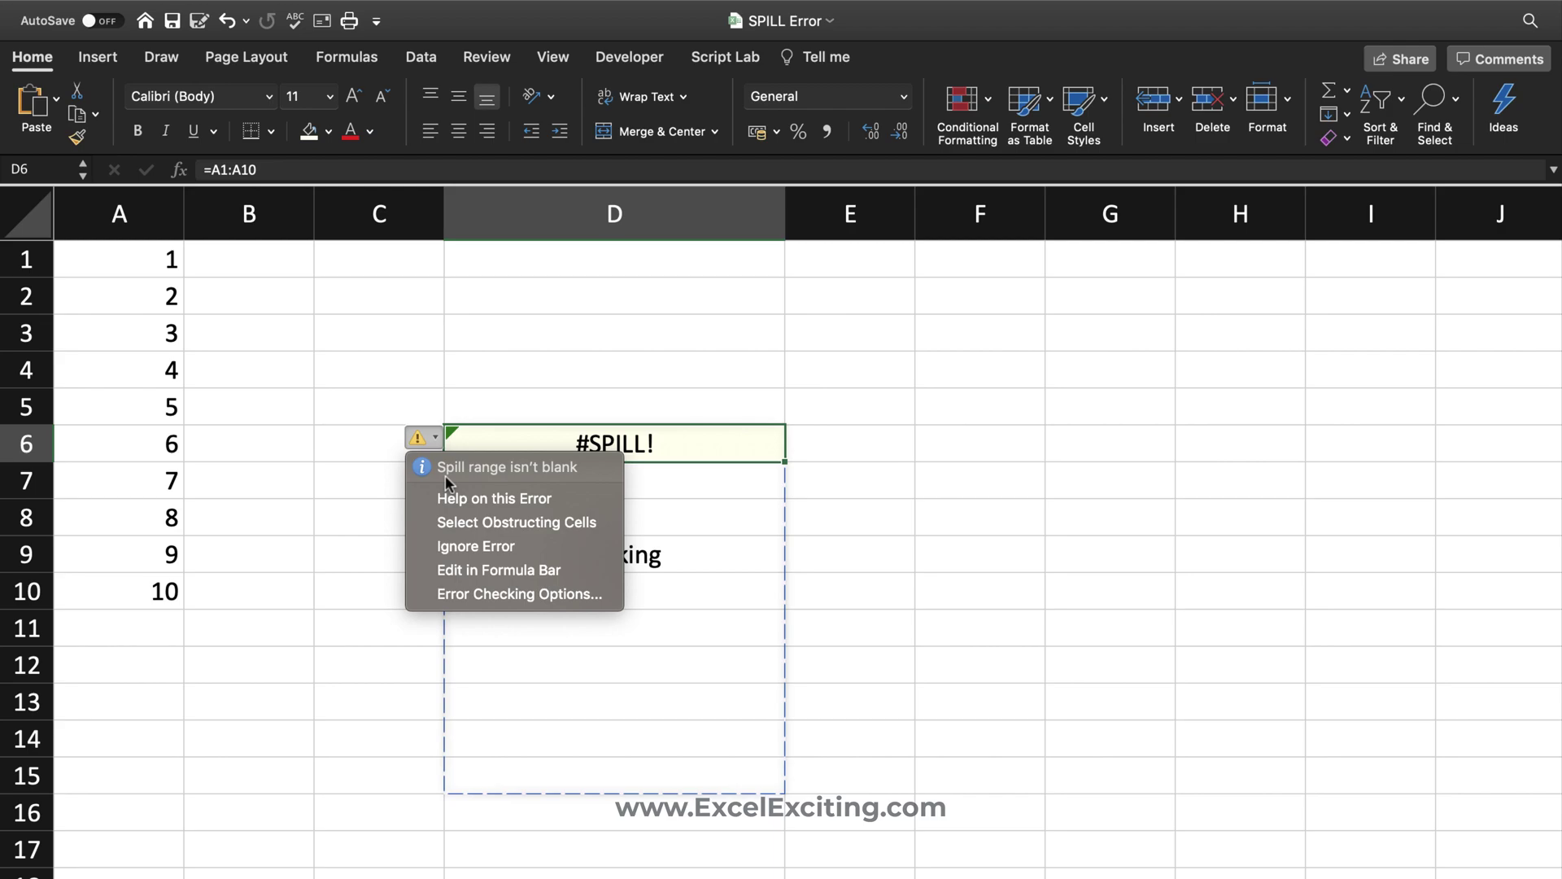
# Replace 'Blocking' in D9 with a lone space, leaving D6 still at #SPILL!
pyautogui.click(706, 530)
pyautogui.click(683, 551)
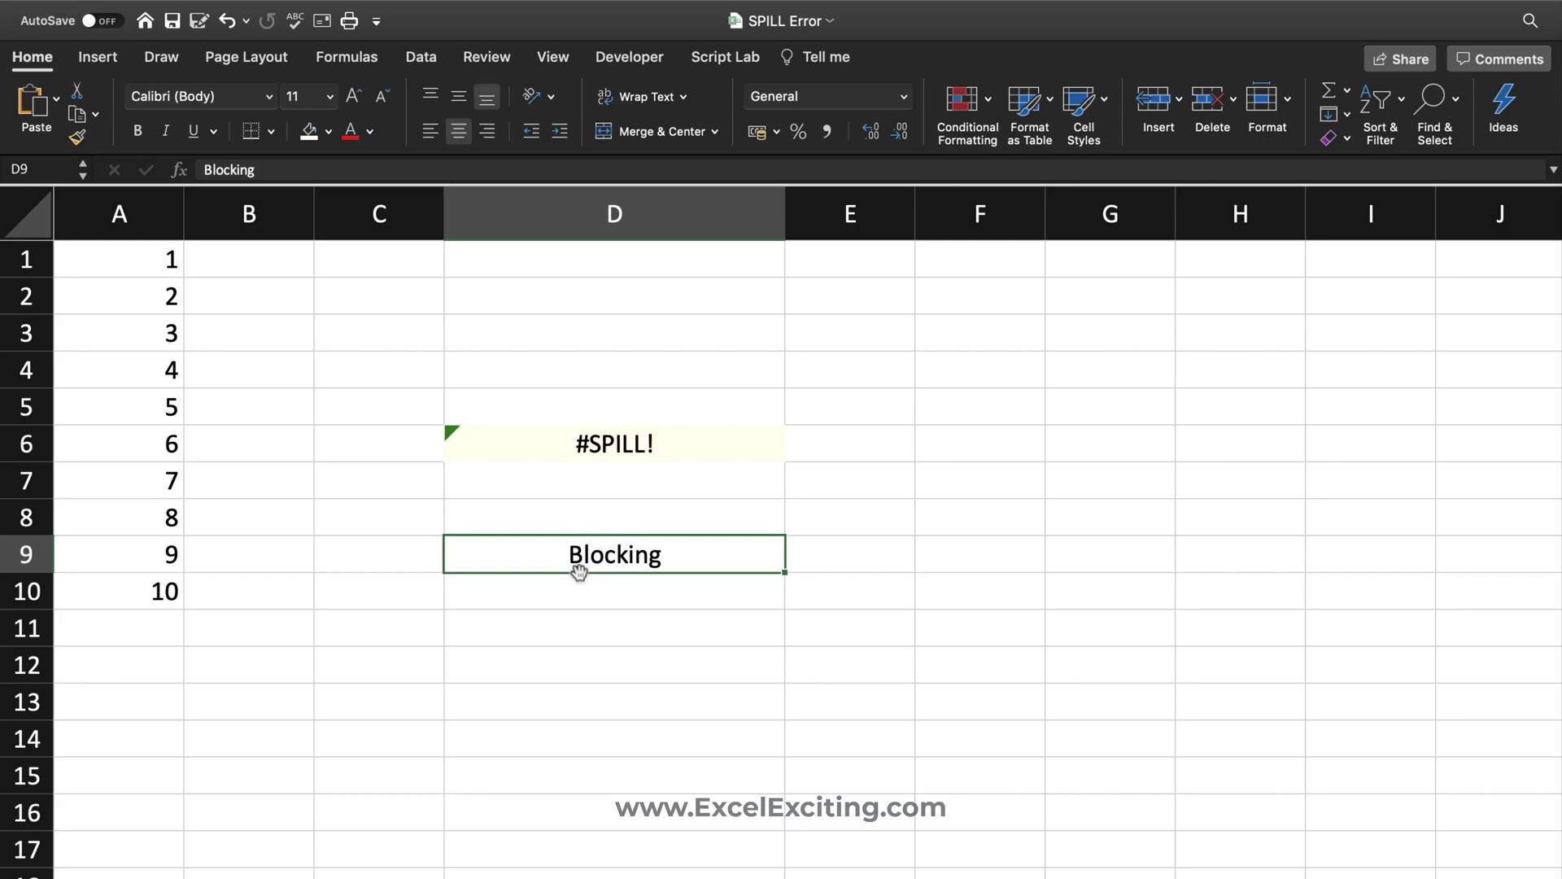
pyautogui.press('super+z')
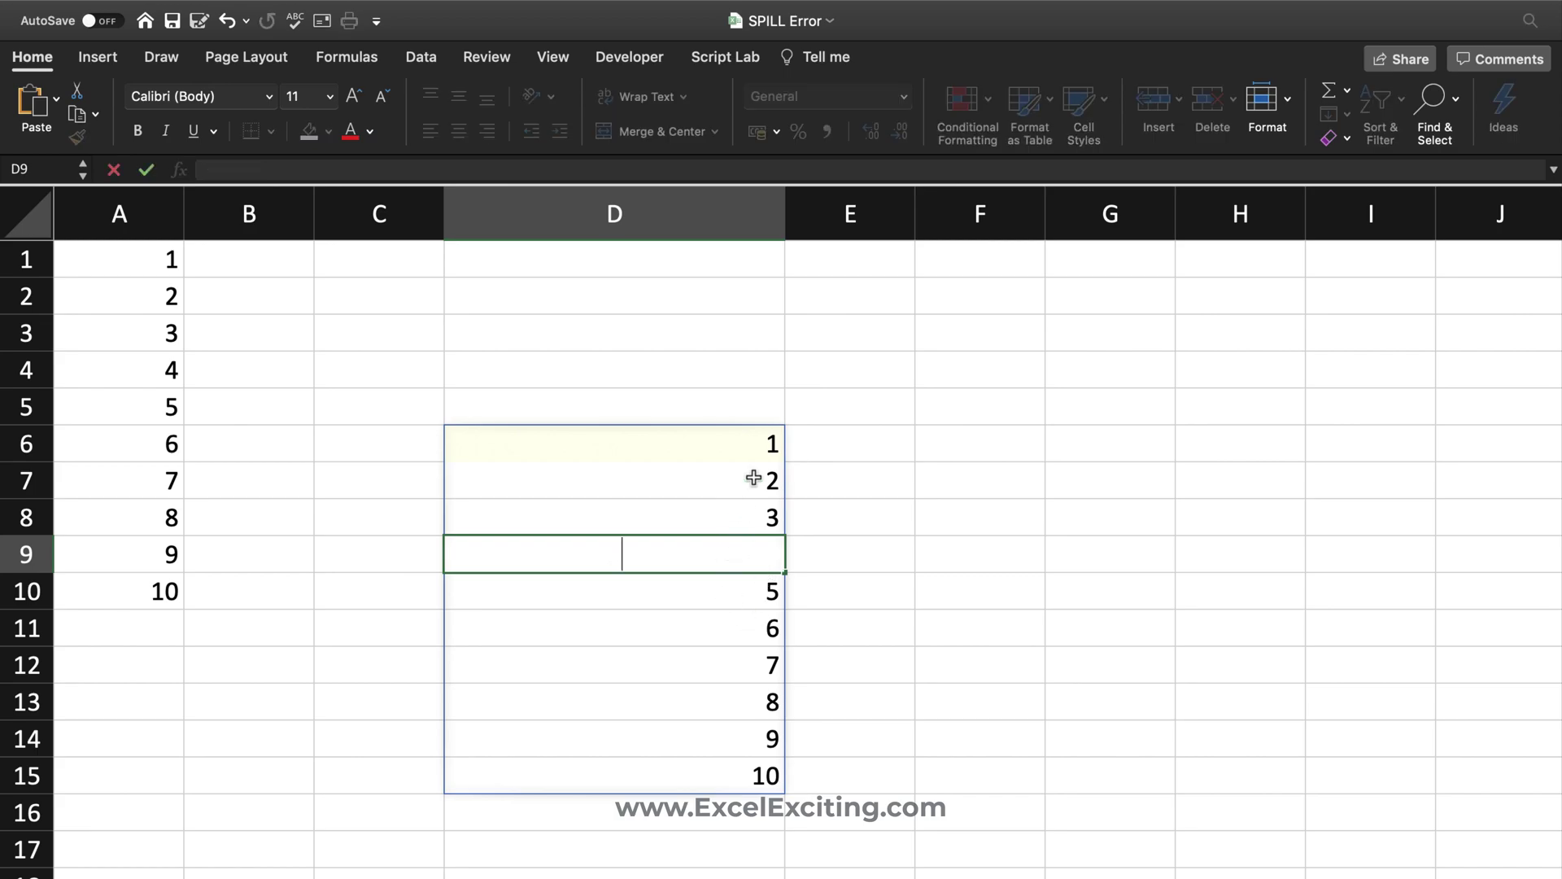
pyautogui.press('Return')
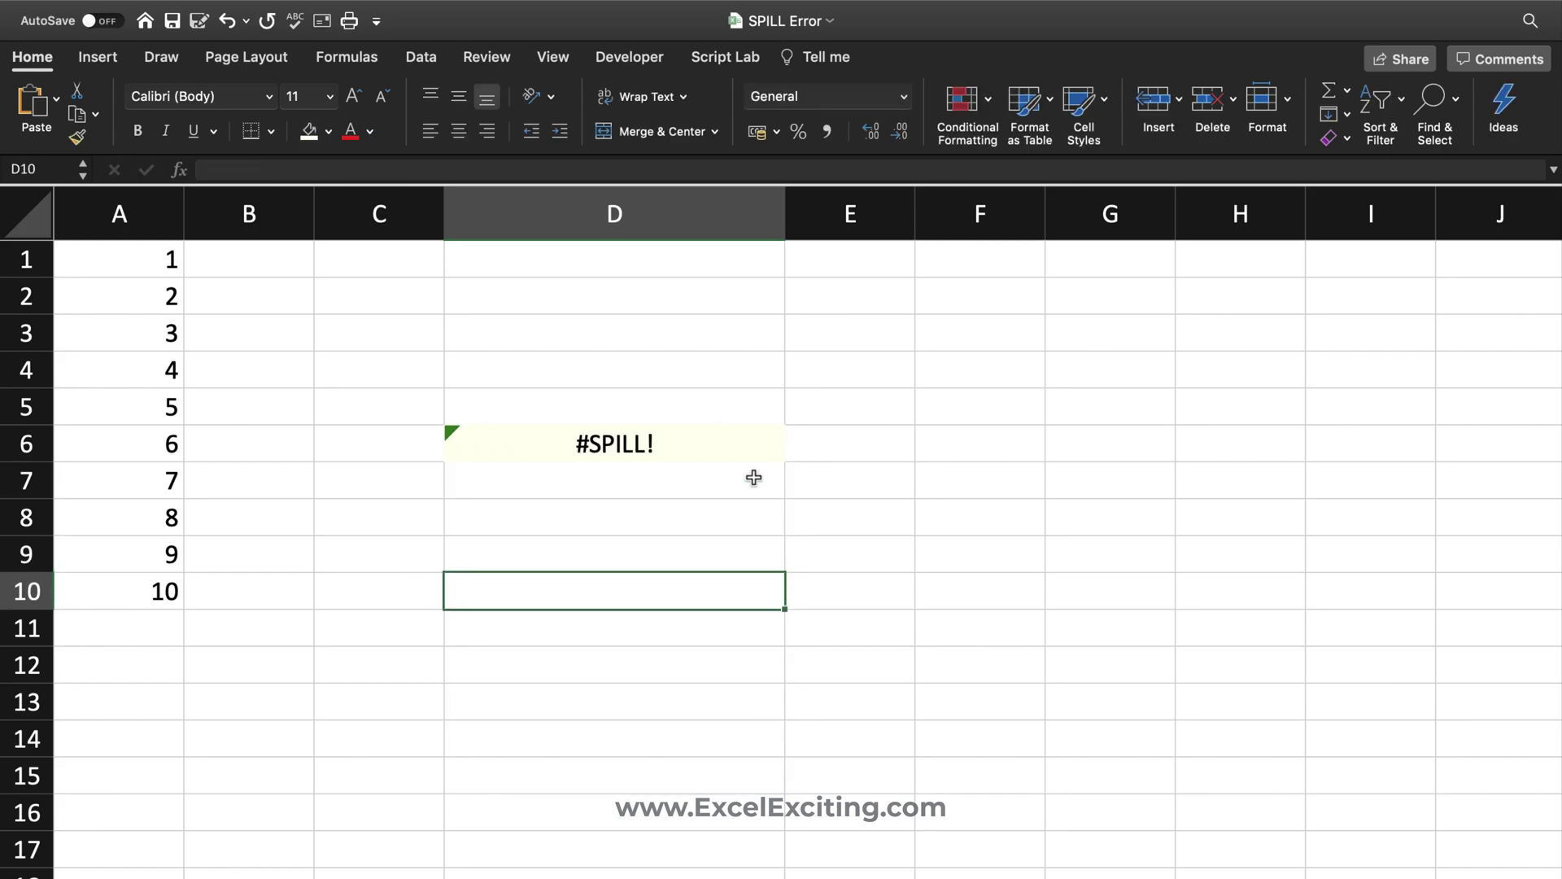
# Clear the hidden space from D9, then merge and unmerge D9:E9 with Merge & Center
pyautogui.click(705, 540)
pyautogui.press('Delete')
pyautogui.moveTo(694, 547); pyautogui.dragTo(854, 551)
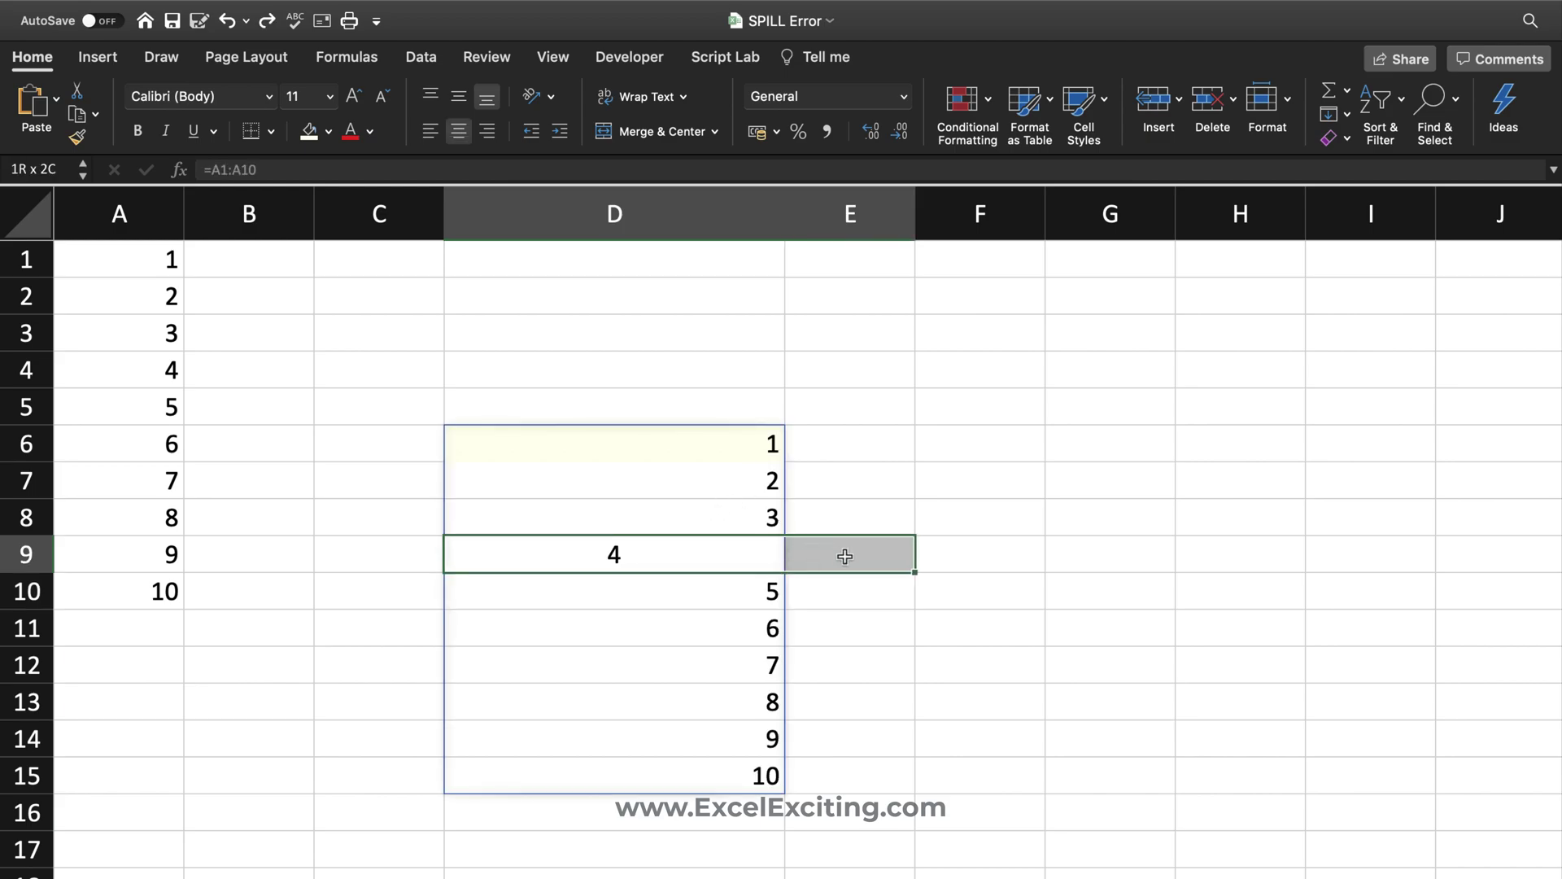
pyautogui.click(647, 131)
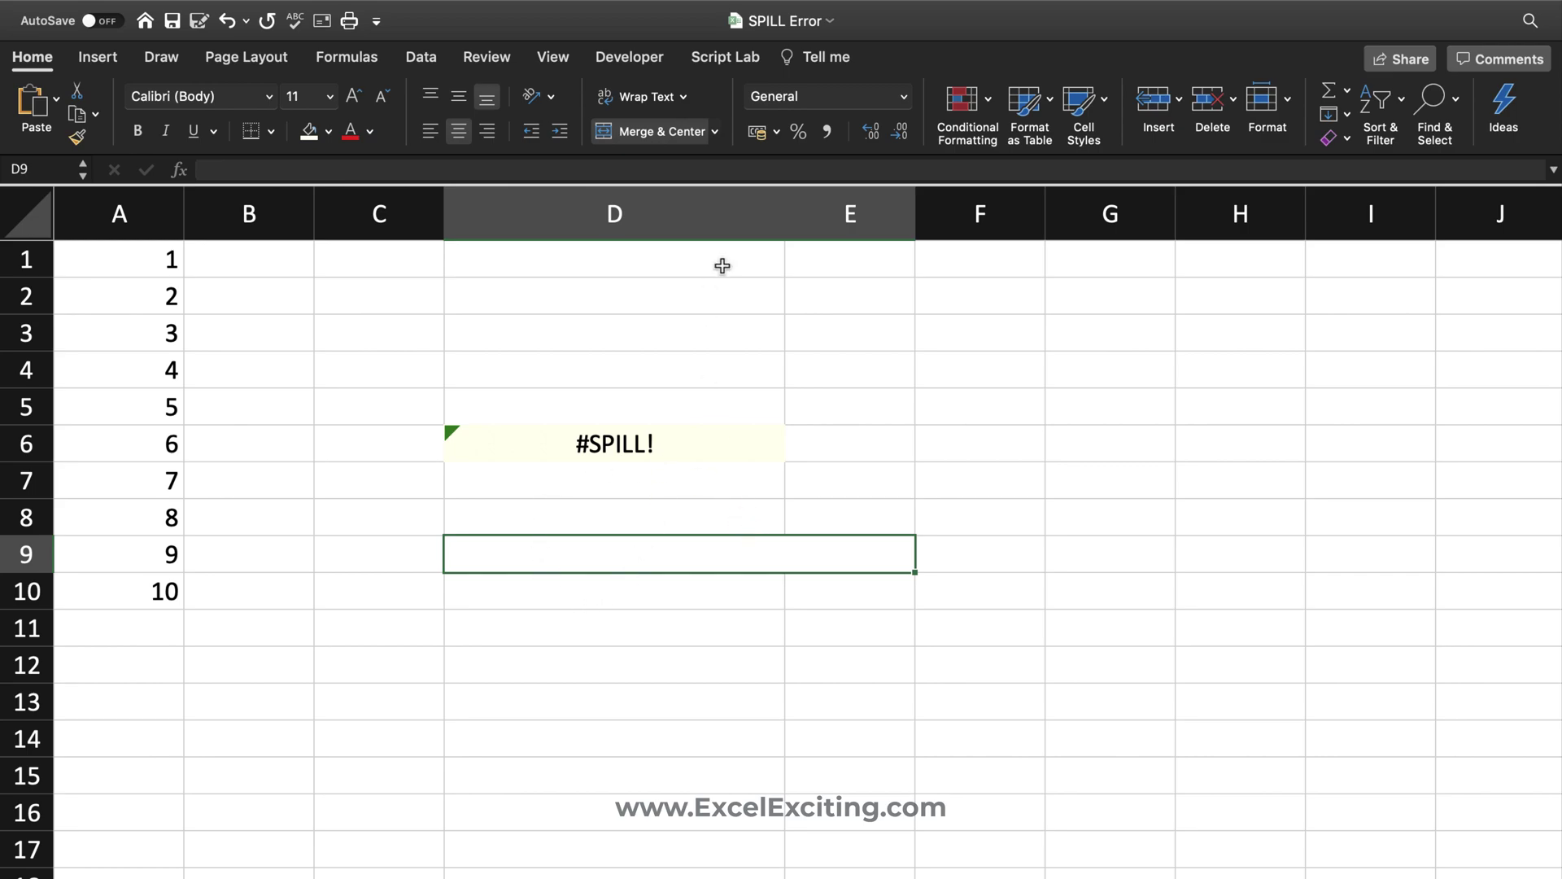
pyautogui.click(682, 134)
# Select the spilled results D6:D15 holding 1–10
pyautogui.click(627, 631)
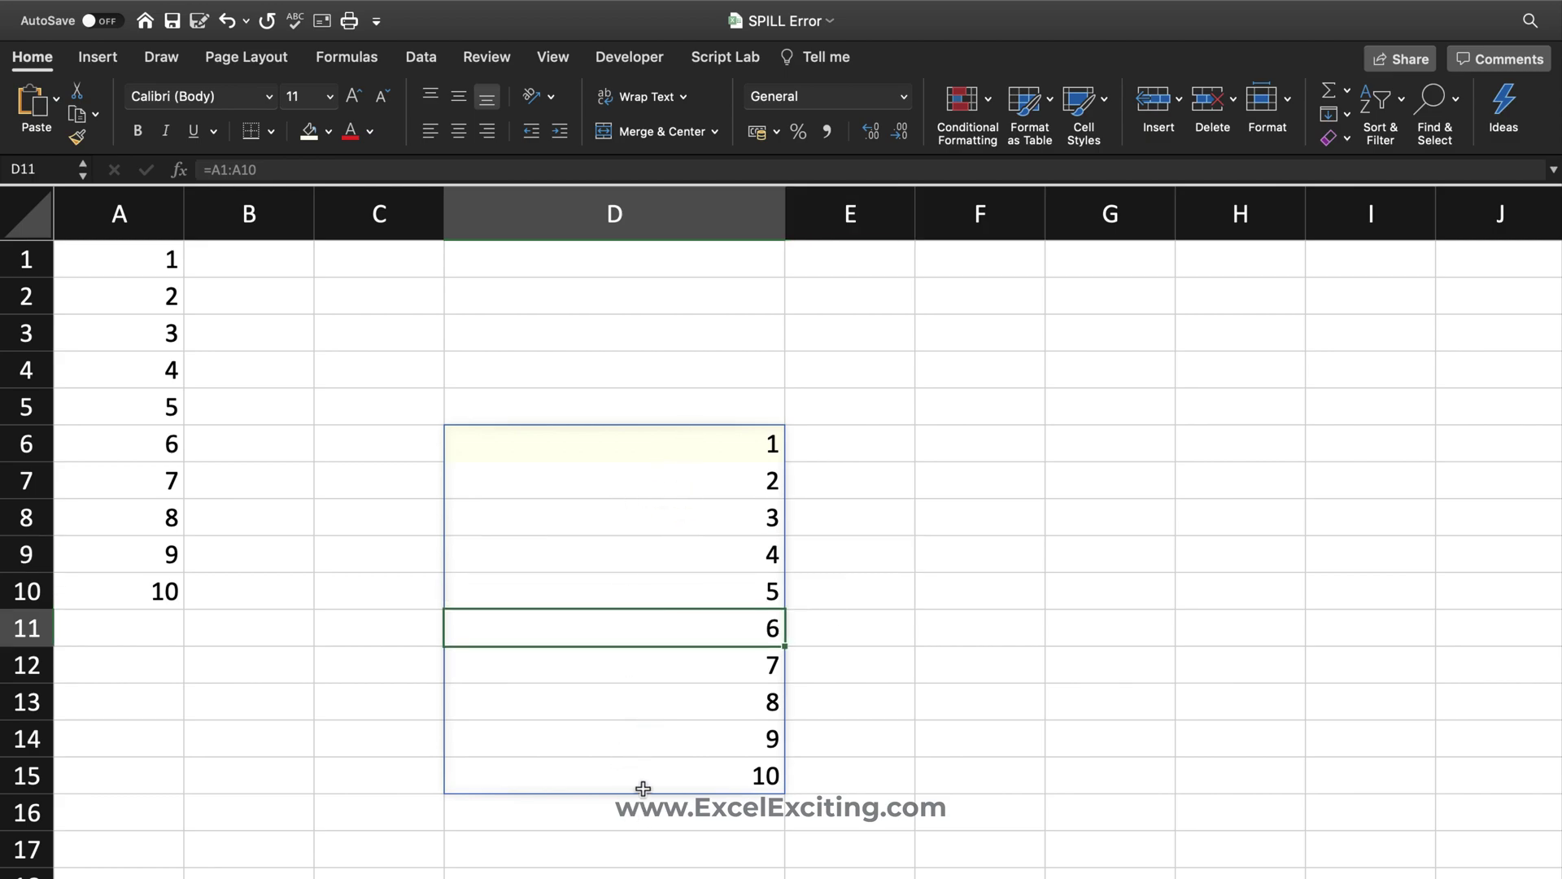
pyautogui.click(694, 440)
pyautogui.moveTo(694, 439); pyautogui.dragTo(628, 789)
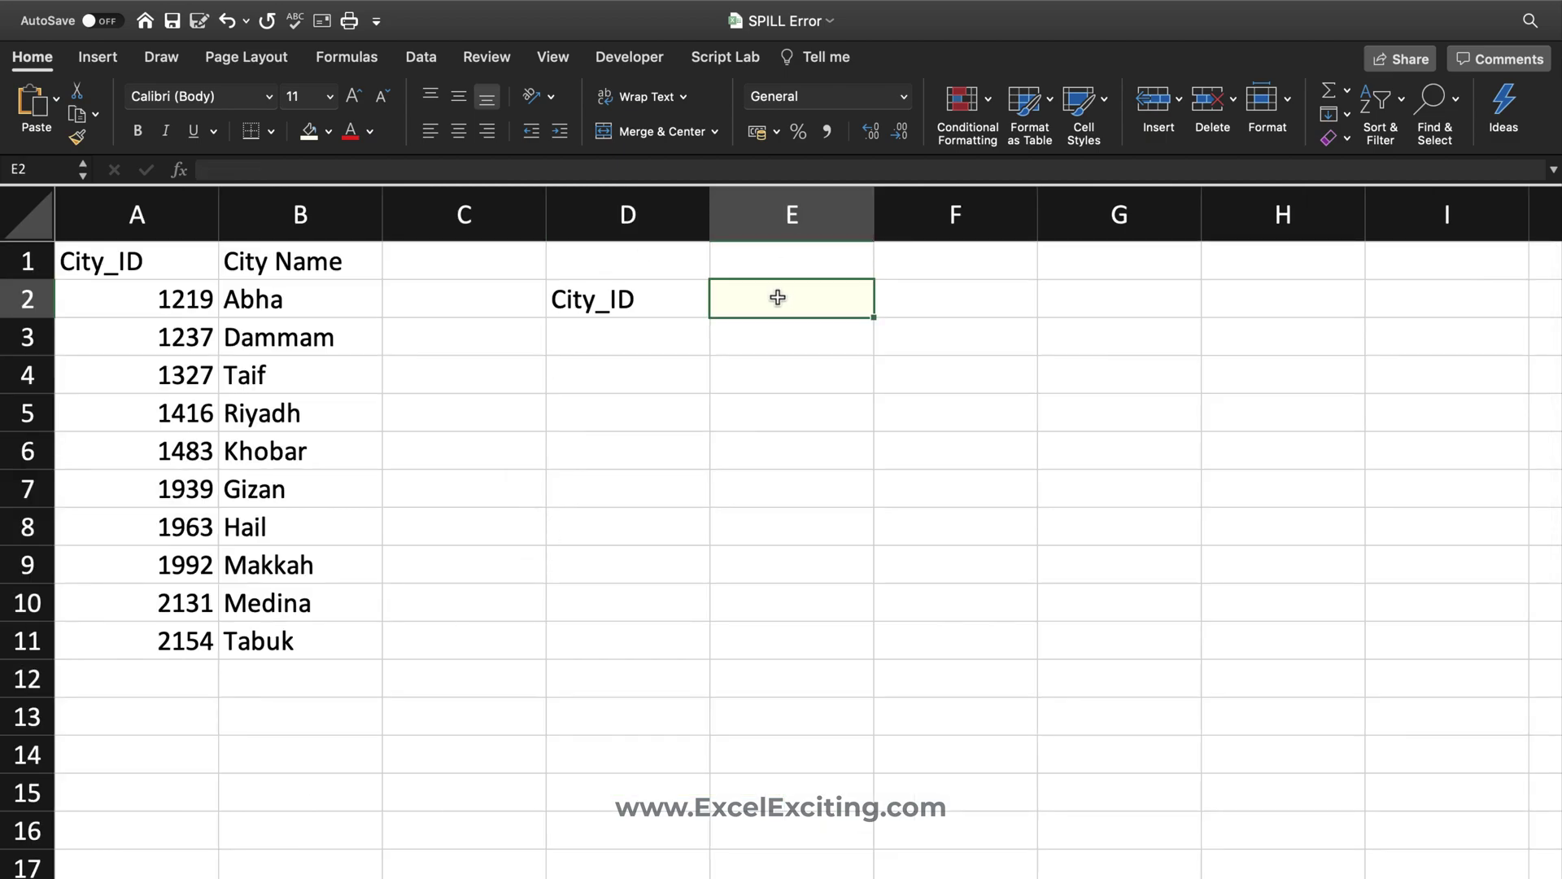
# Enter =XLOOKUP(A:A,A:A,B:B) in E2 using whole-column references
pyautogui.write('=v')
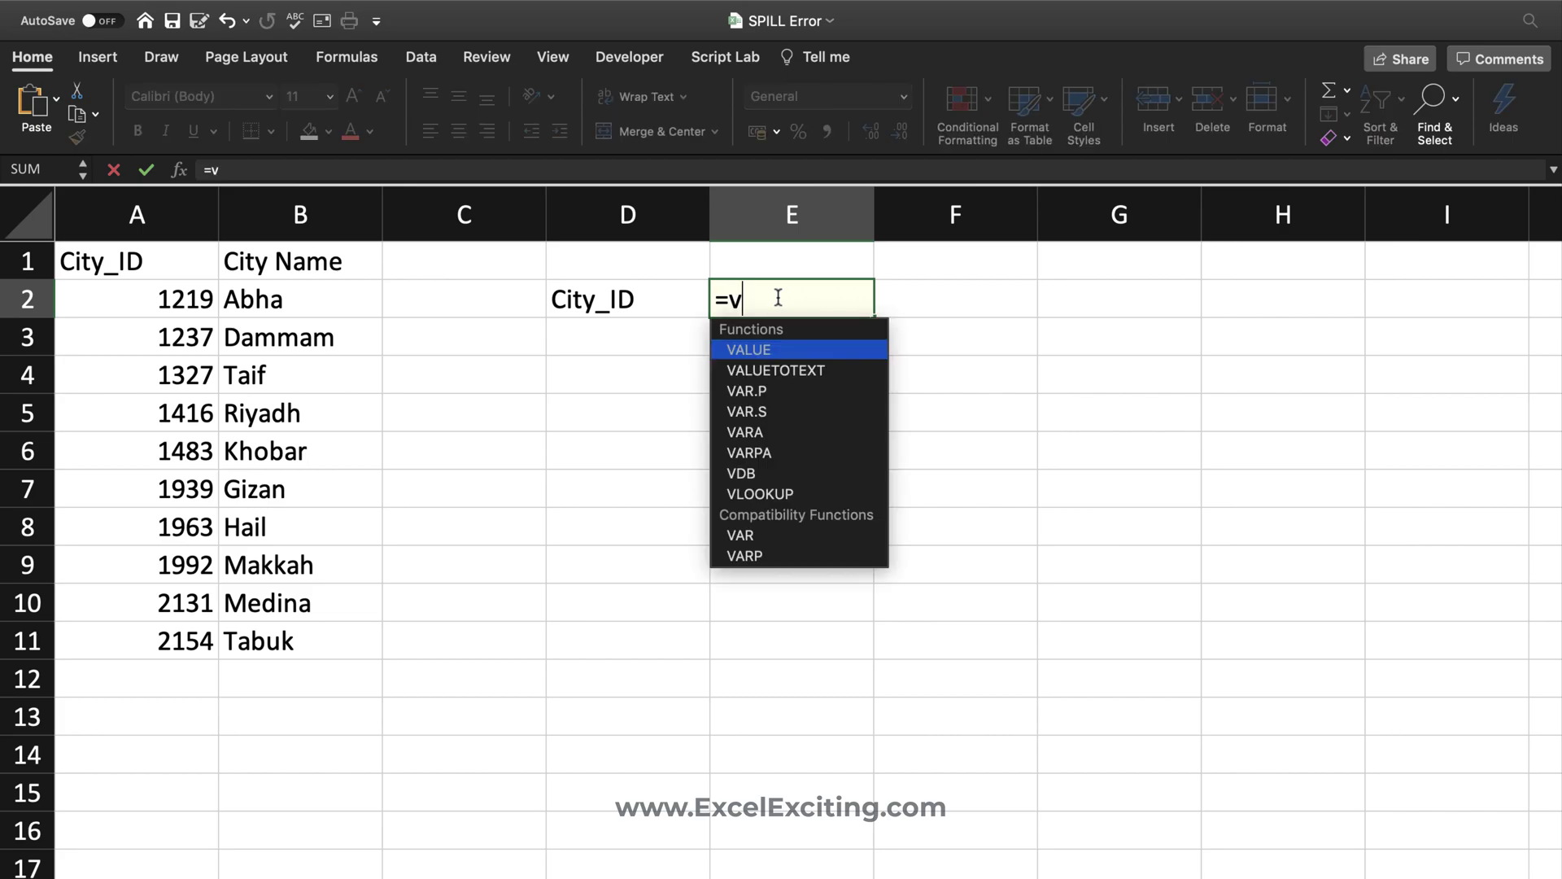
pyautogui.press('BackSpace')
pyautogui.write('xl')
pyautogui.press('Tab')
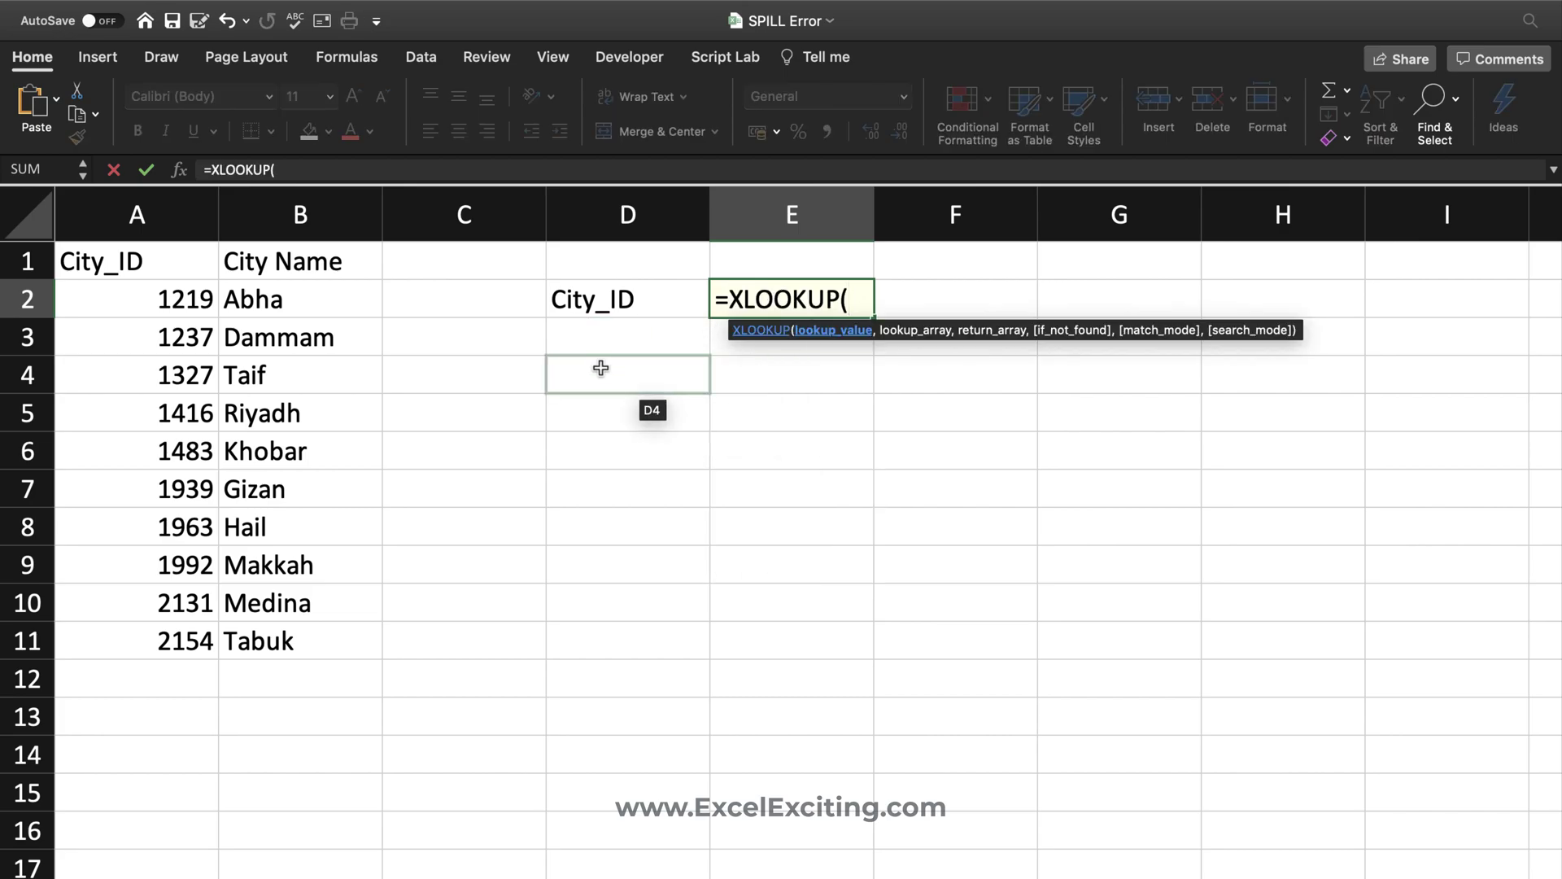
pyautogui.click(191, 218)
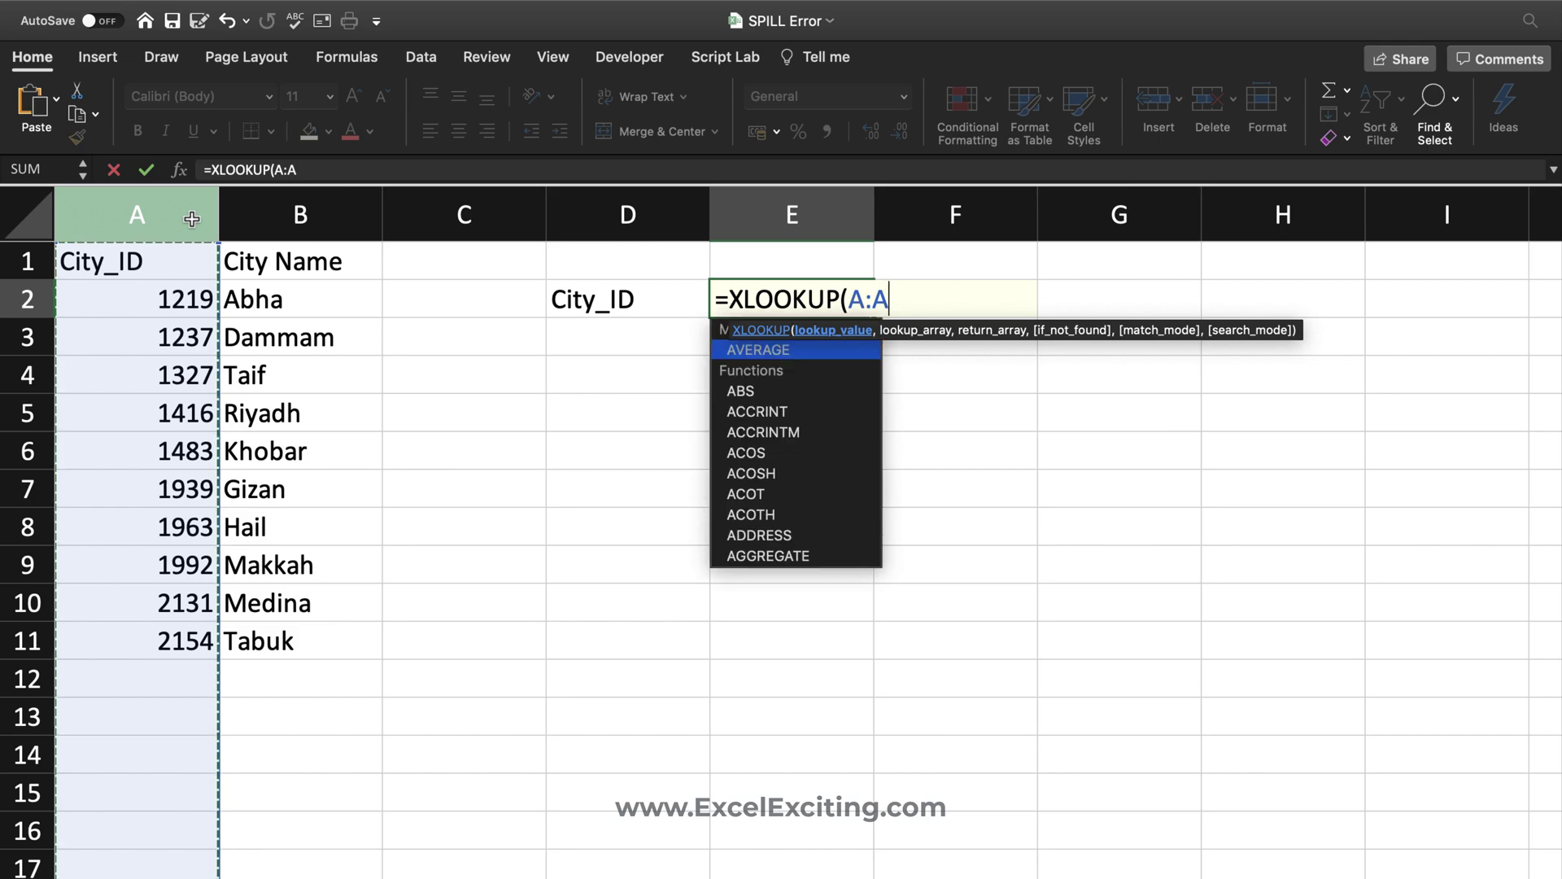
pyautogui.write(',')
pyautogui.click(142, 213)
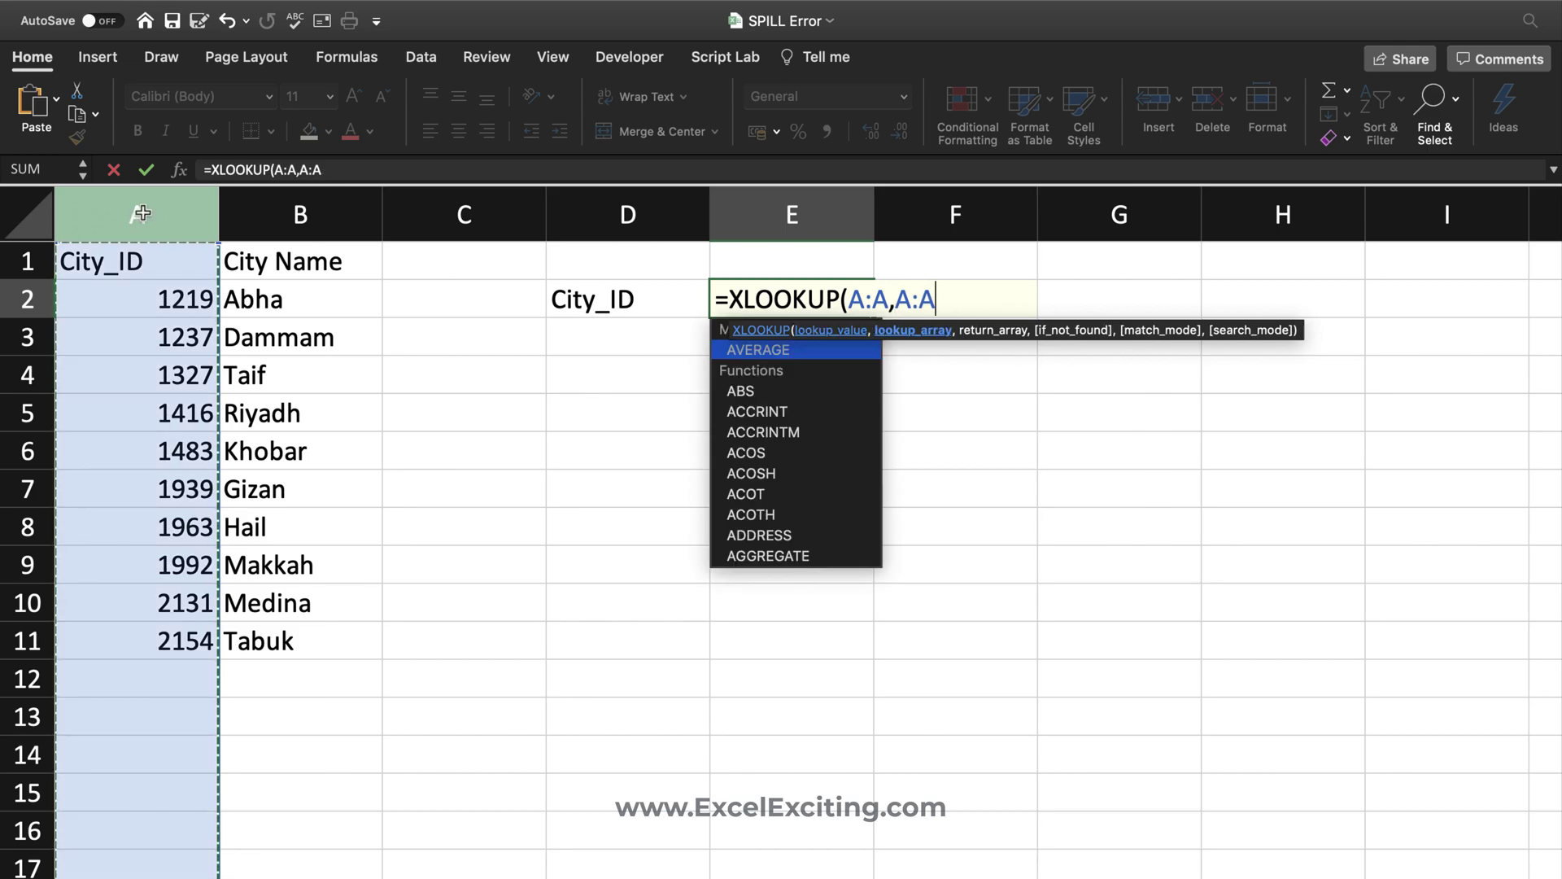
pyautogui.write(',')
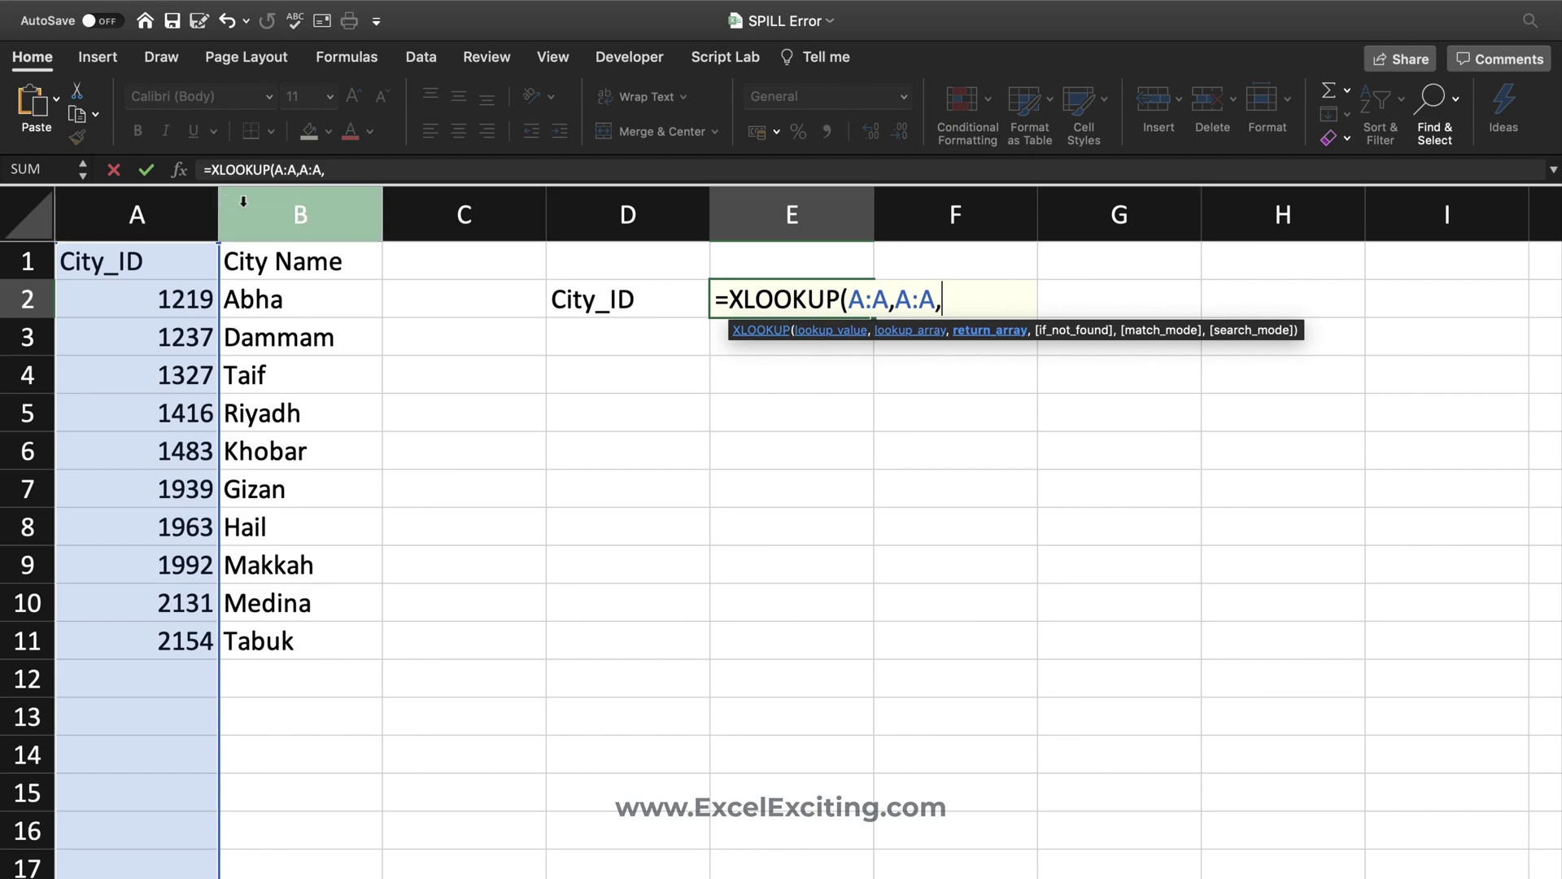
pyautogui.click(286, 208)
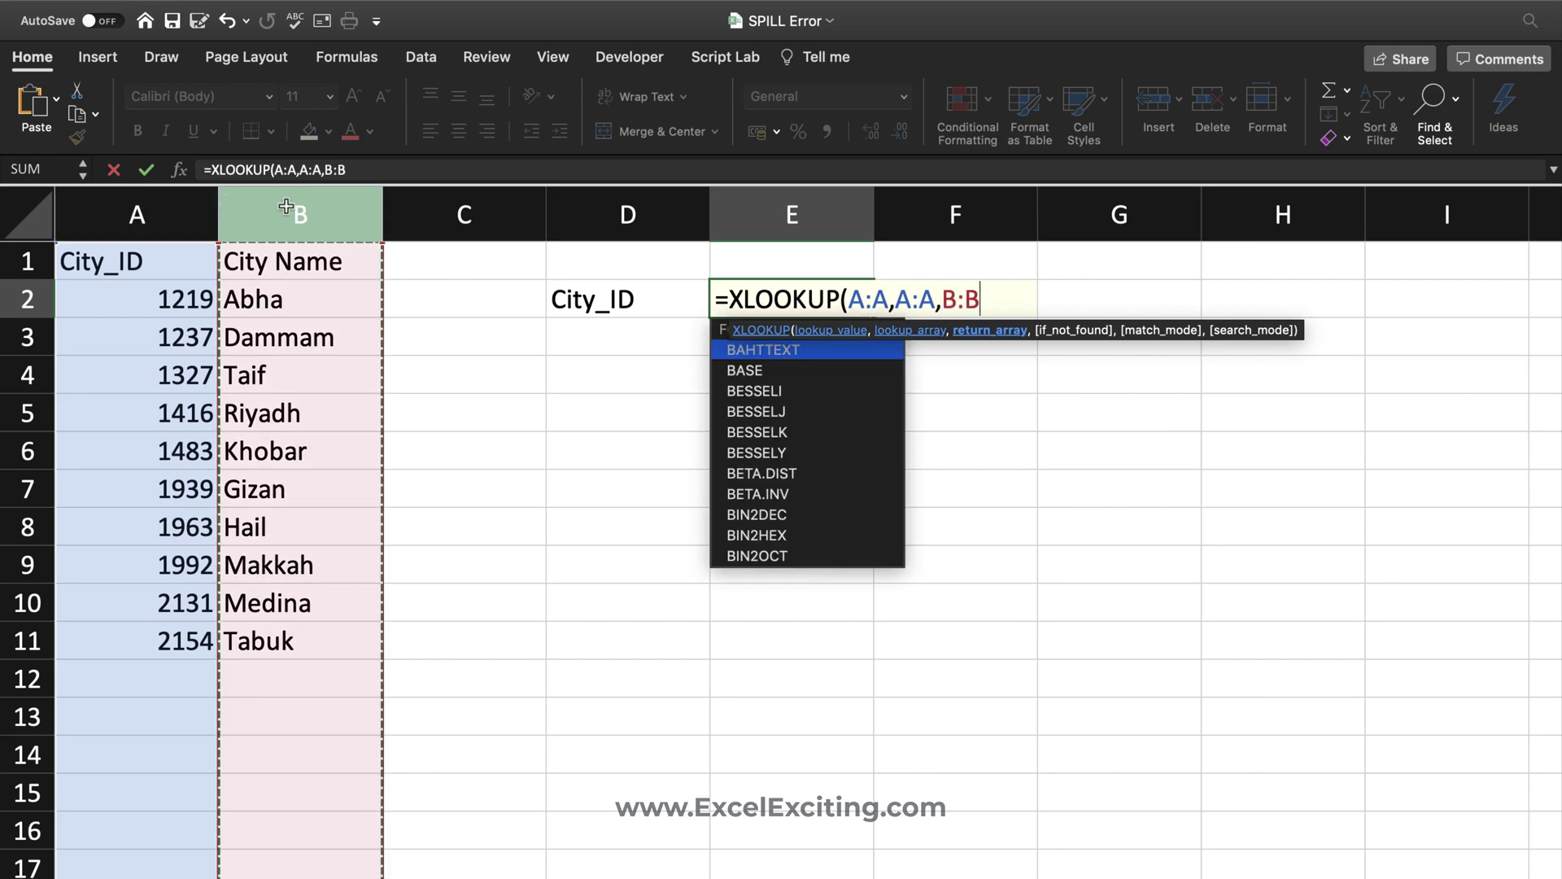
pyautogui.write(')')
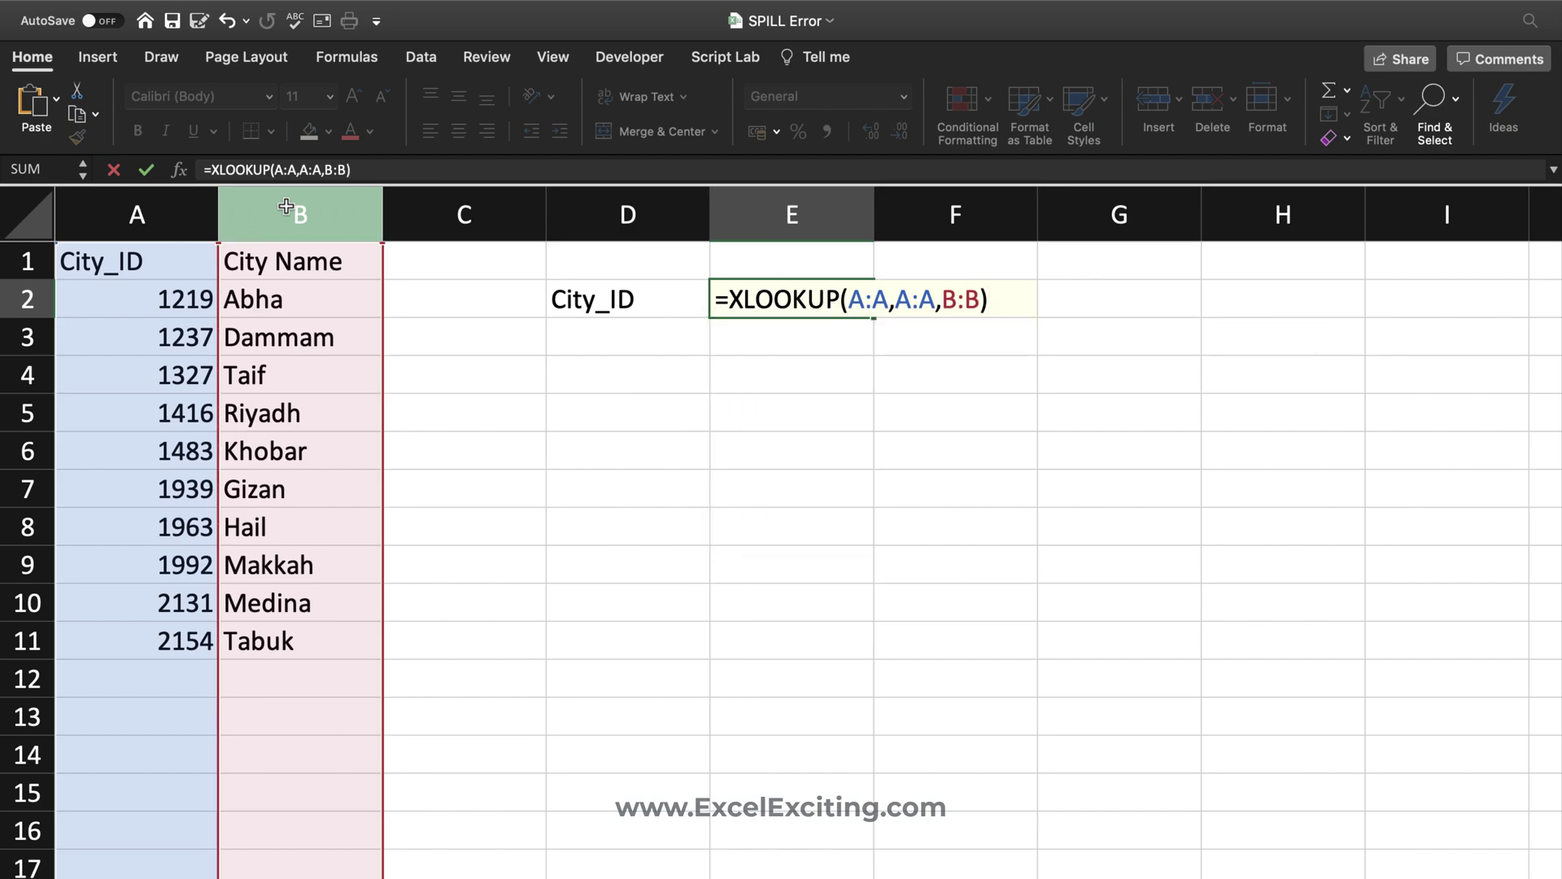
pyautogui.press('Return')
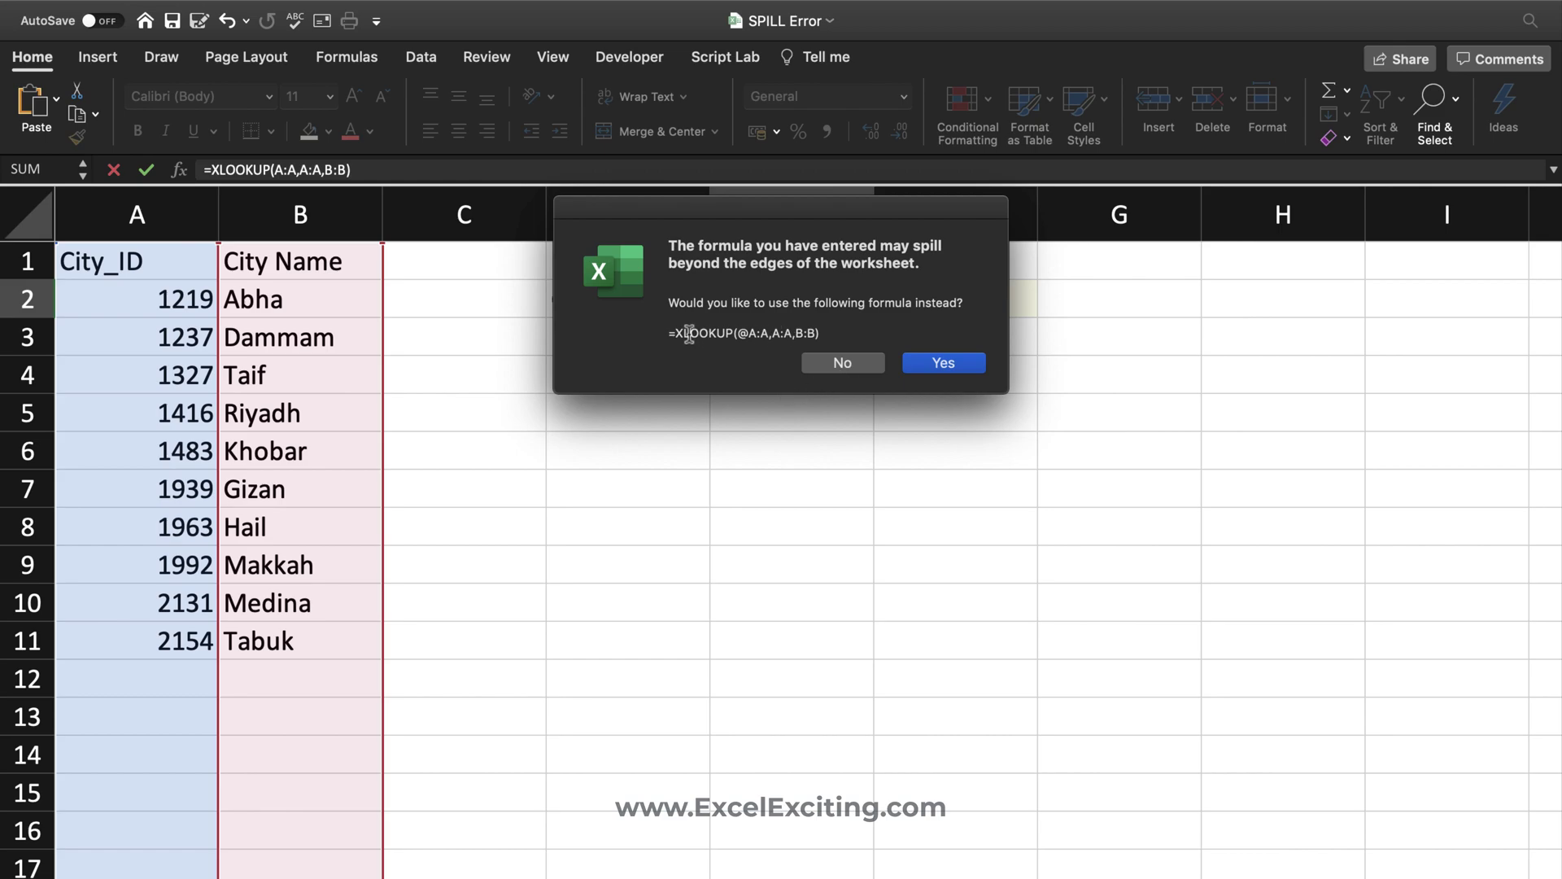
# Accept =XLOOKUP(@A:A,A:A,B:B), fill it down to E6, then undo both changes
pyautogui.doubleClick(739, 334)
pyautogui.click(745, 334)
pyautogui.click(920, 363)
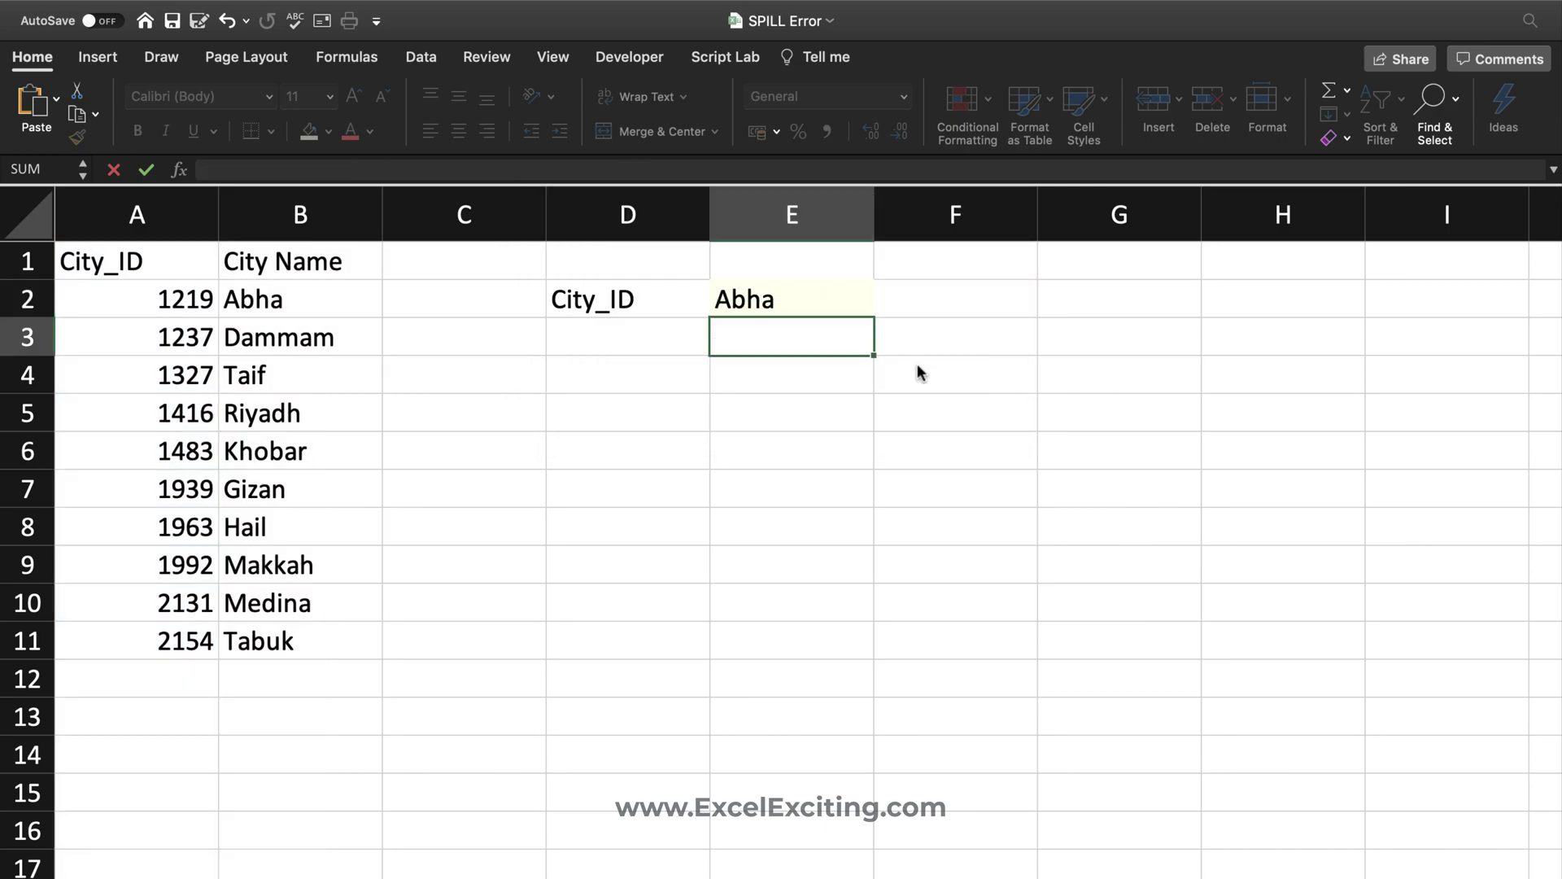
pyautogui.click(781, 306)
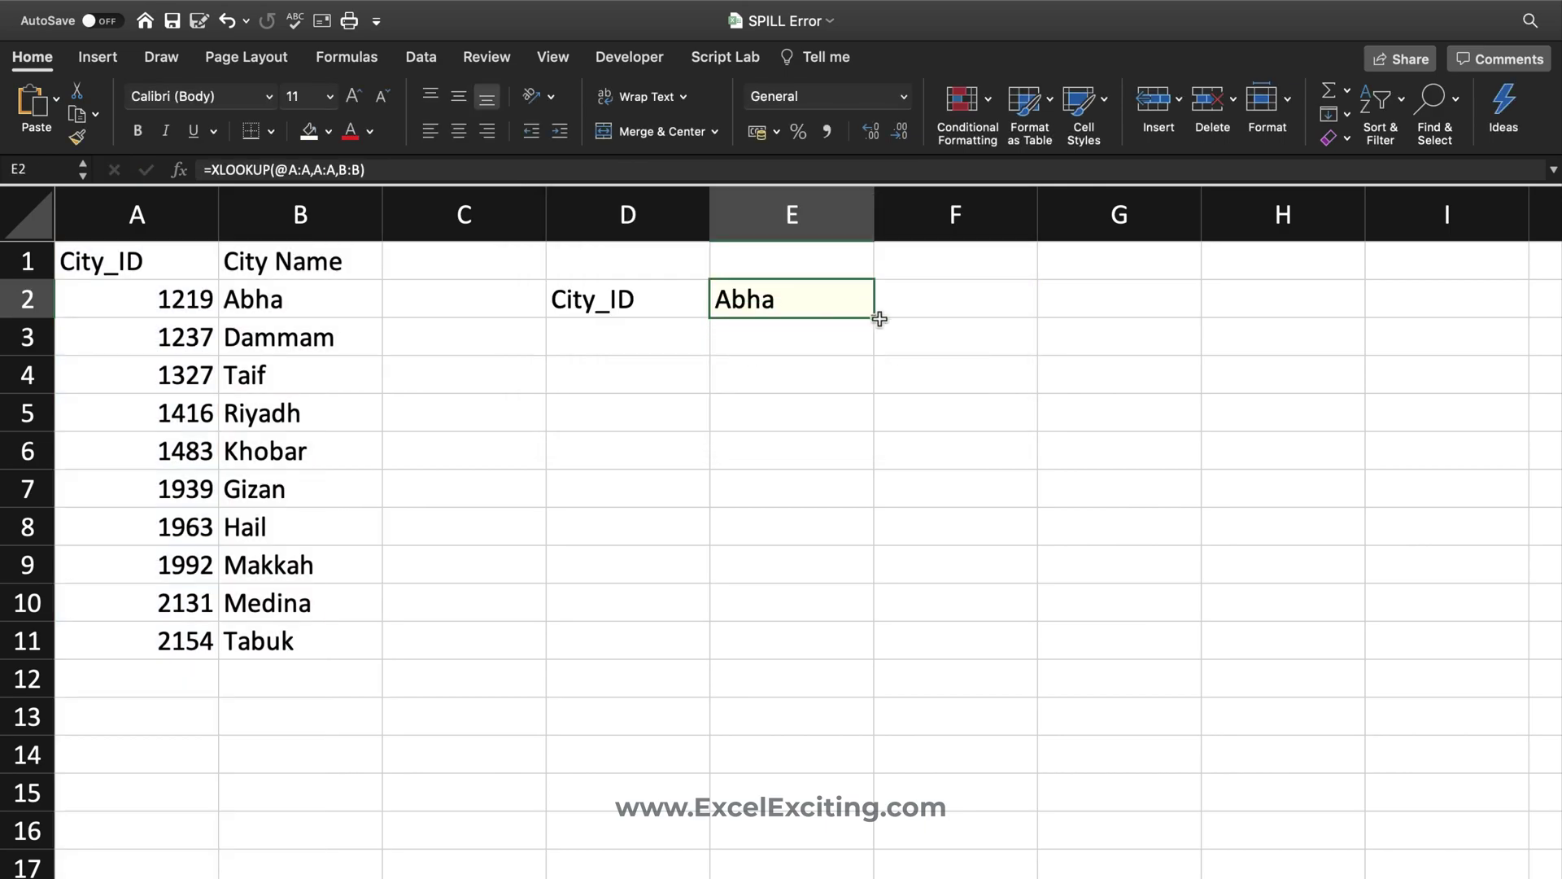
pyautogui.moveTo(876, 318); pyautogui.dragTo(868, 569)
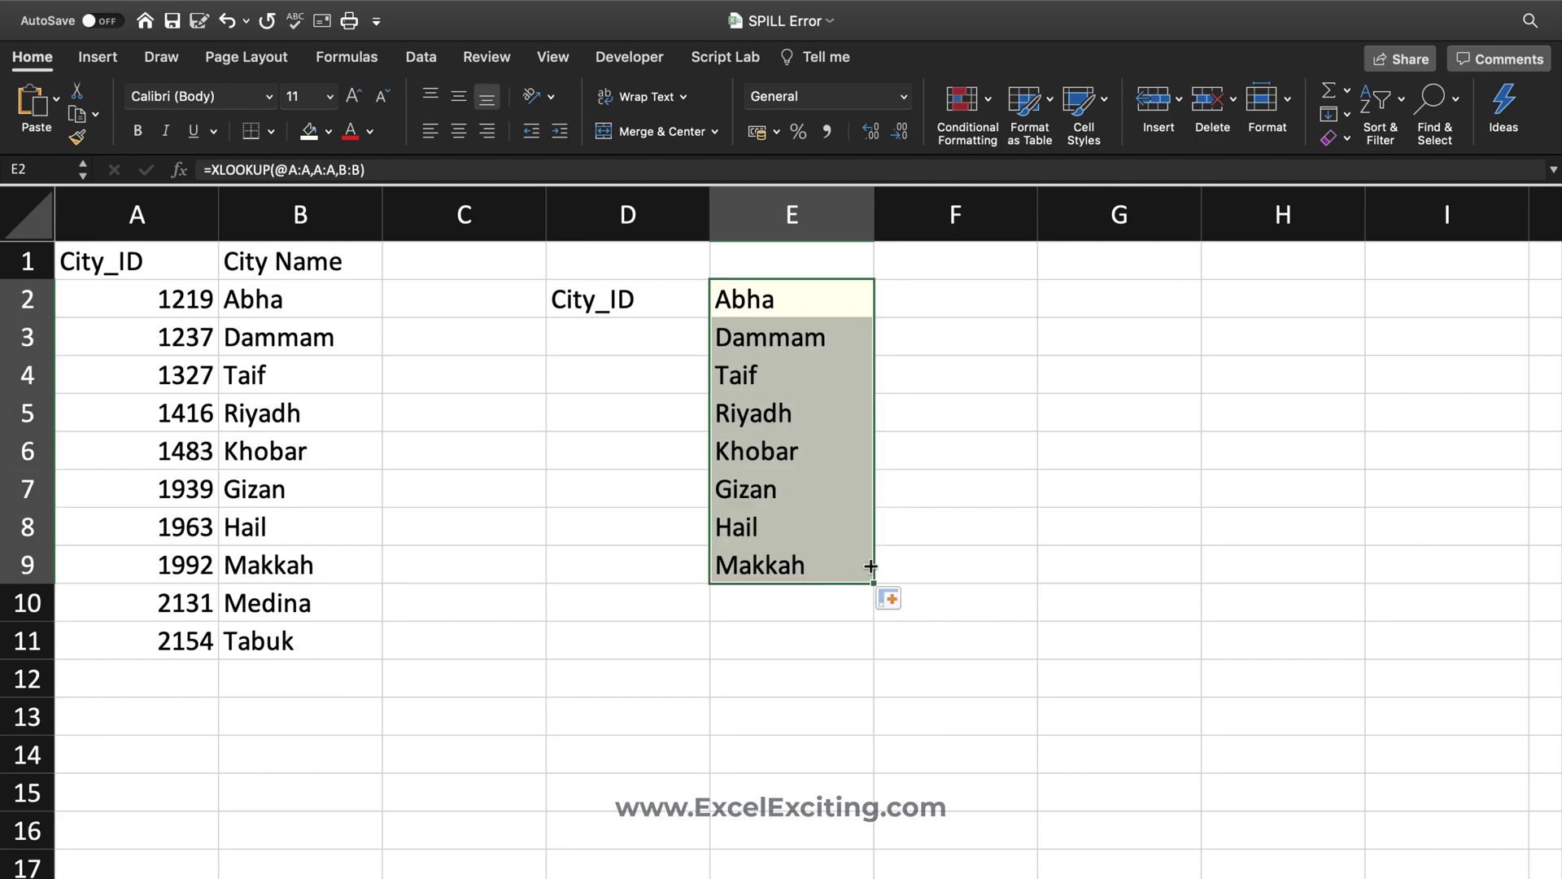
pyautogui.press('super+z')
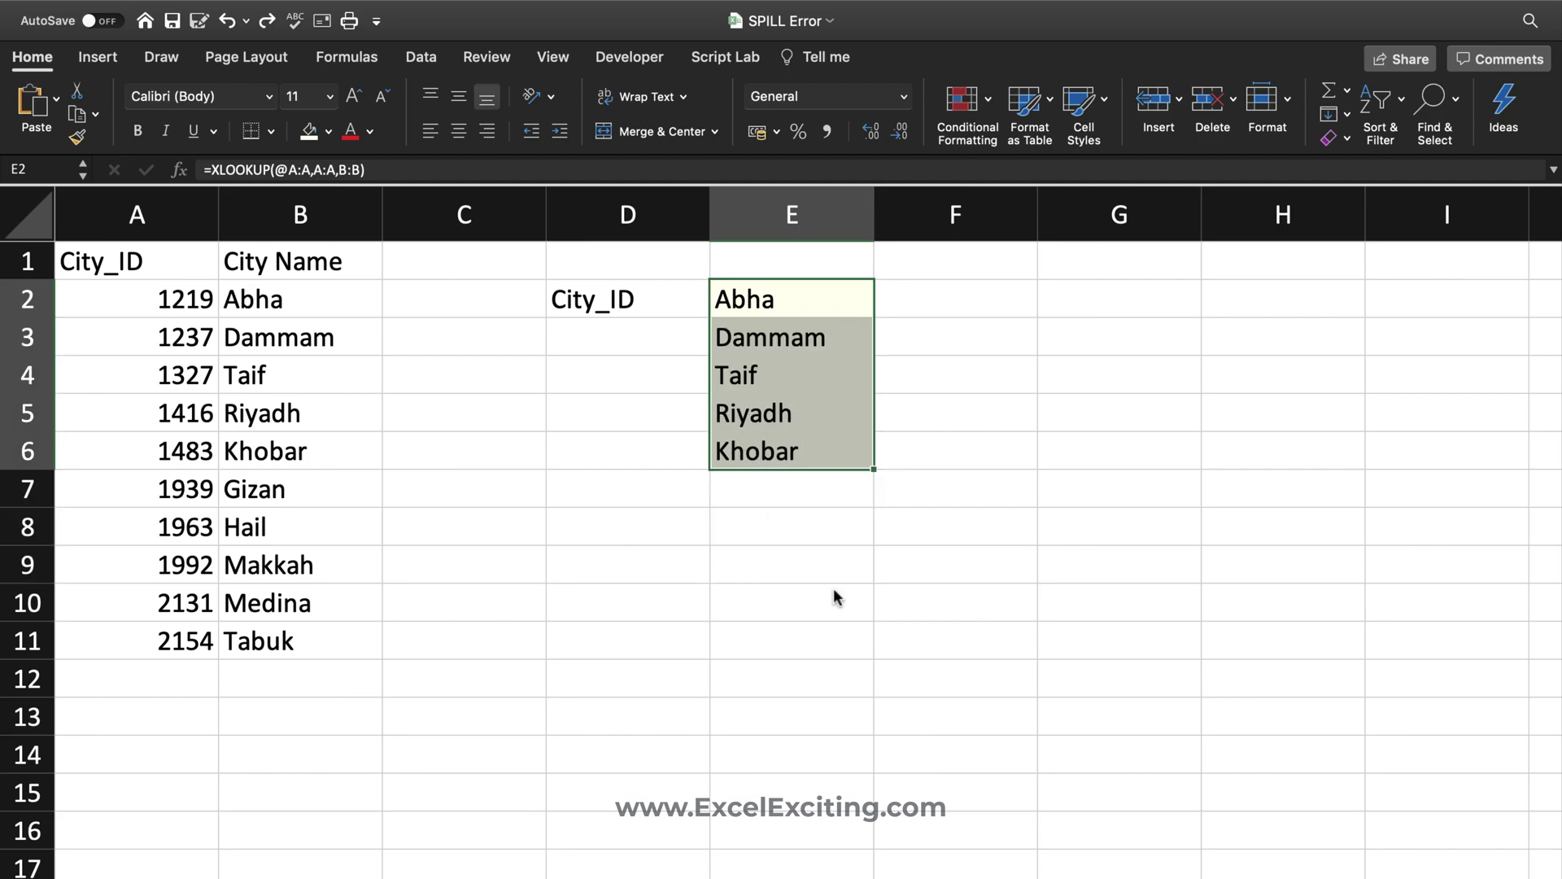
pyautogui.press('super+z')
pyautogui.press('super+z')
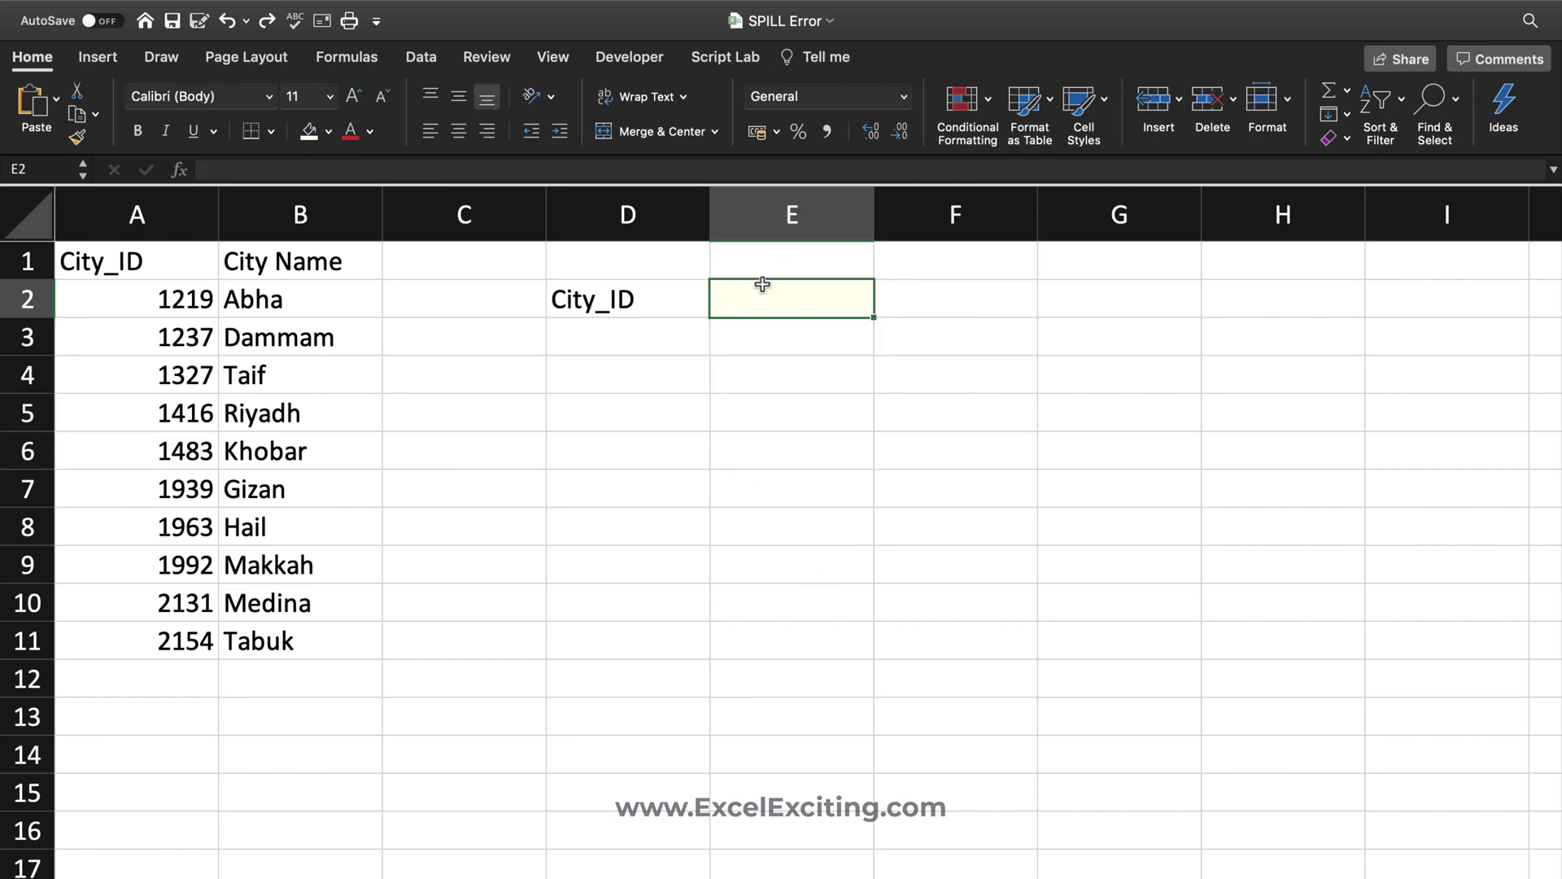
# Enter =XLOOKUP(A2:A11,A2:A11,B2:B11) in E2, spilling the ten city names to E11
pyautogui.write('=')
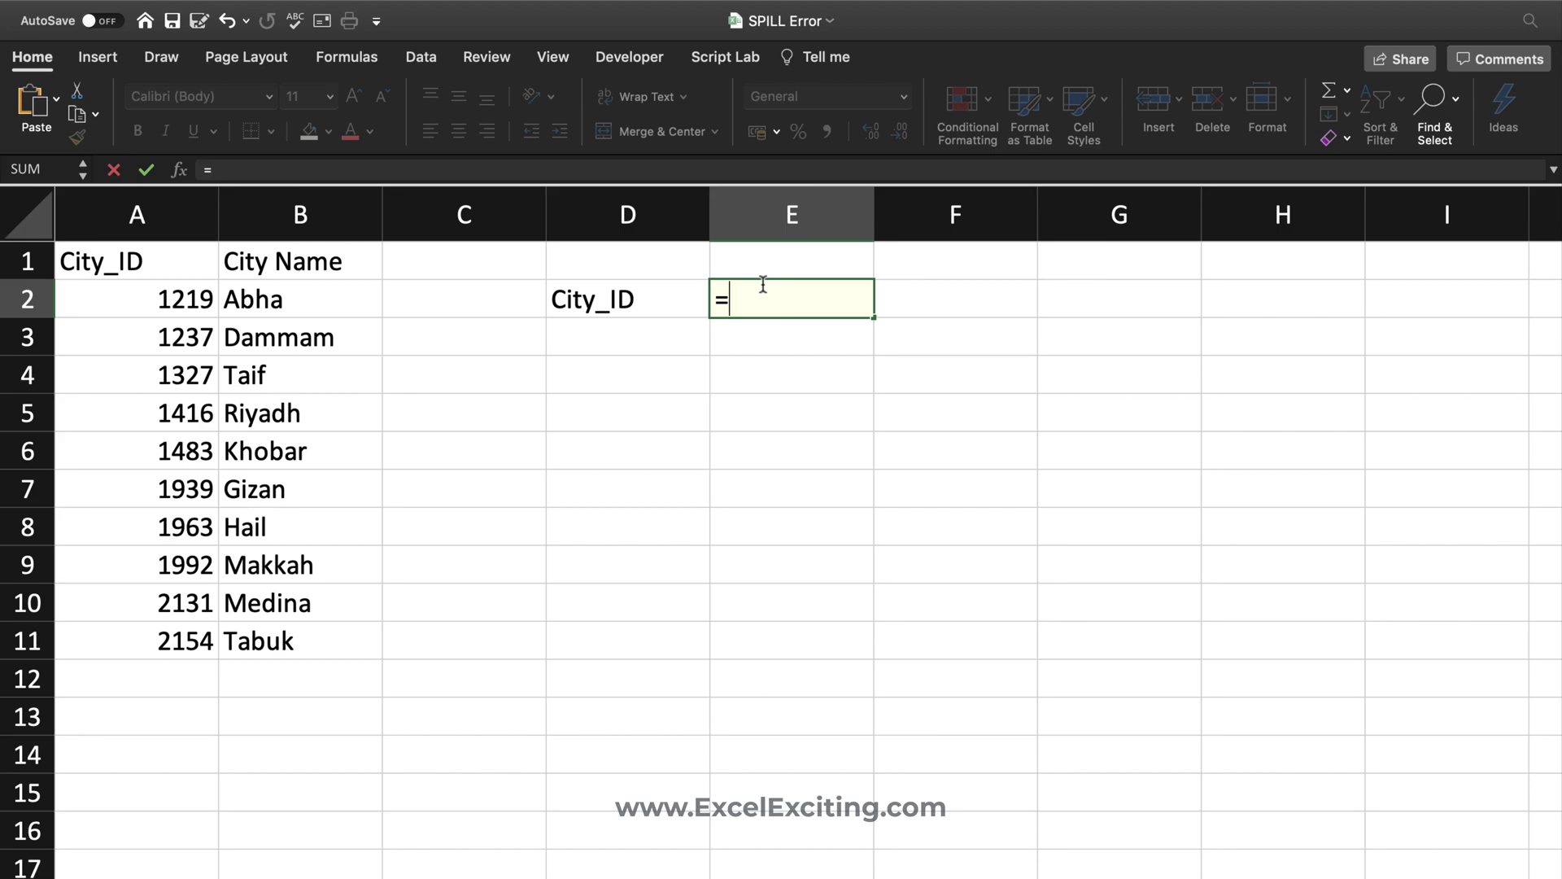
pyautogui.write('xlo')
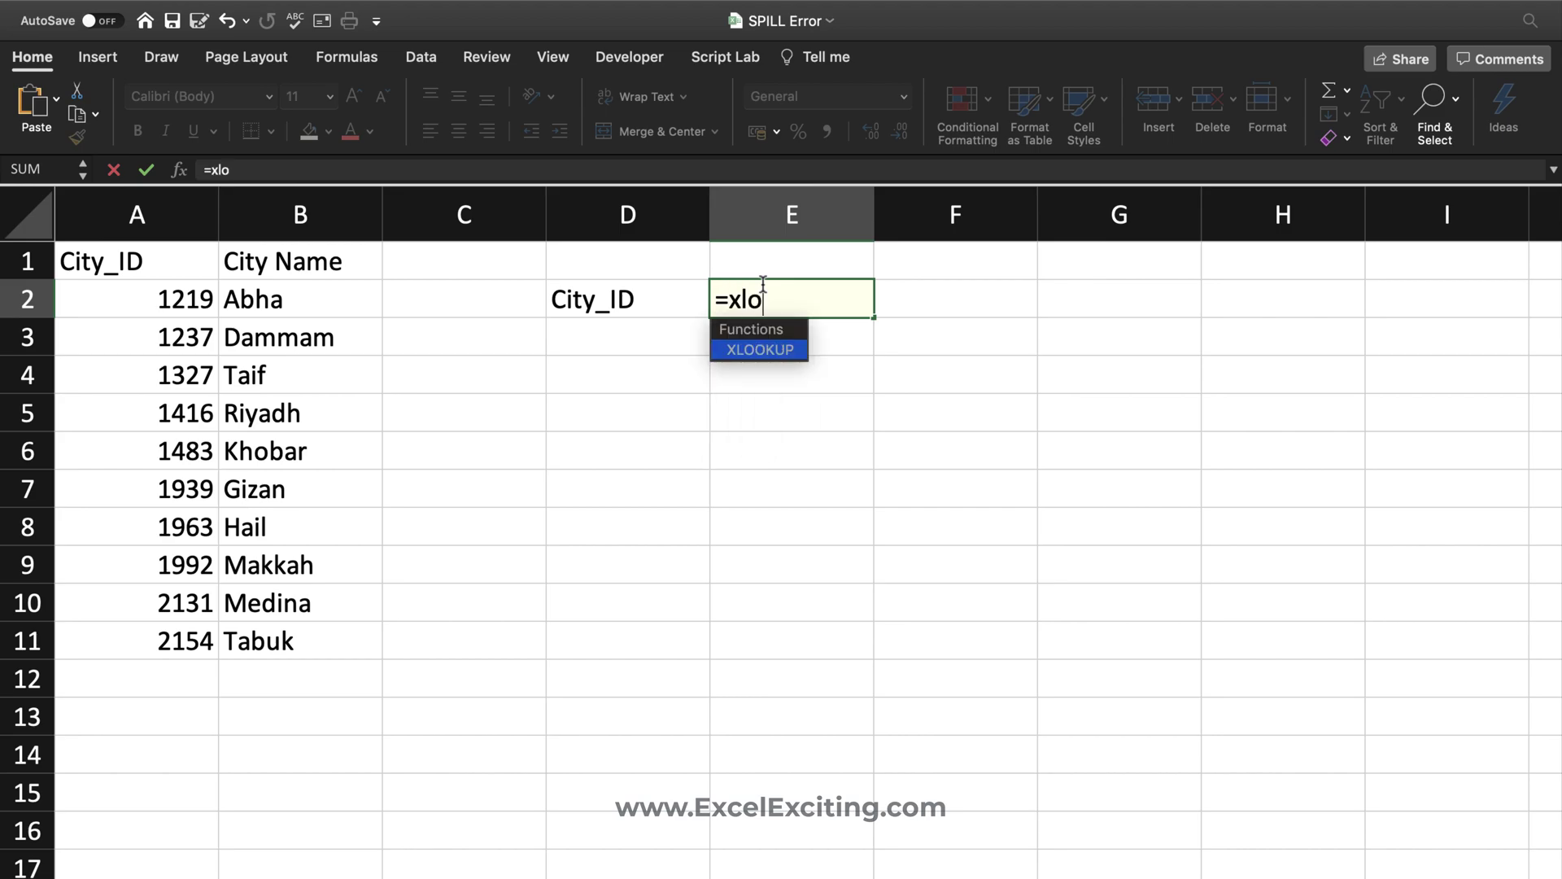
pyautogui.press('Tab')
pyautogui.moveTo(169, 300); pyautogui.dragTo(164, 628)
pyautogui.write(',')
pyautogui.click(190, 303)
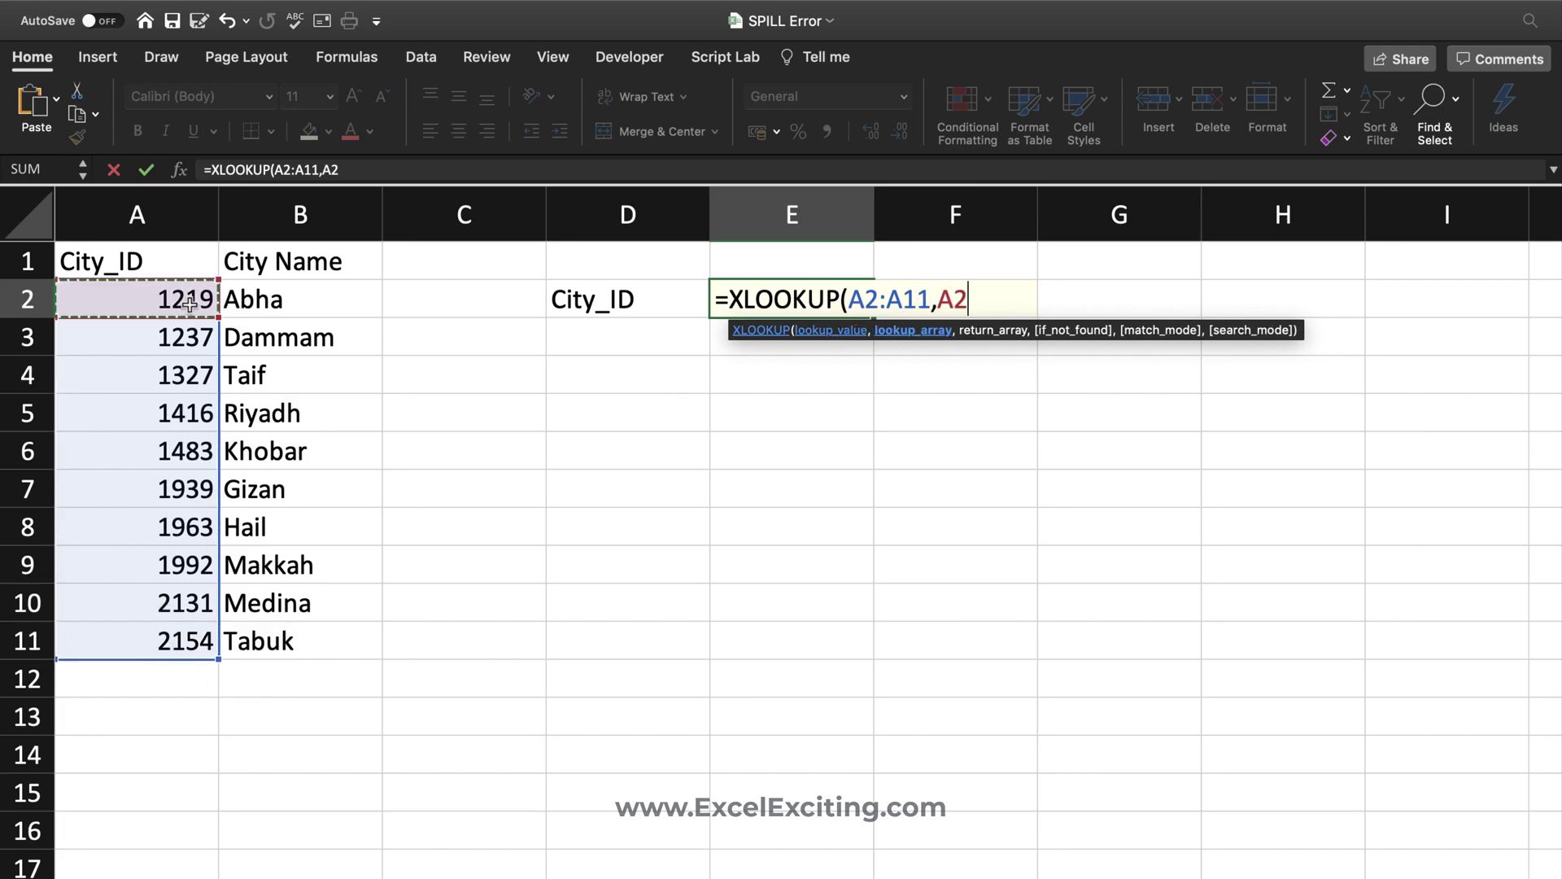
pyautogui.moveTo(190, 302); pyautogui.dragTo(162, 651)
pyautogui.write(',')
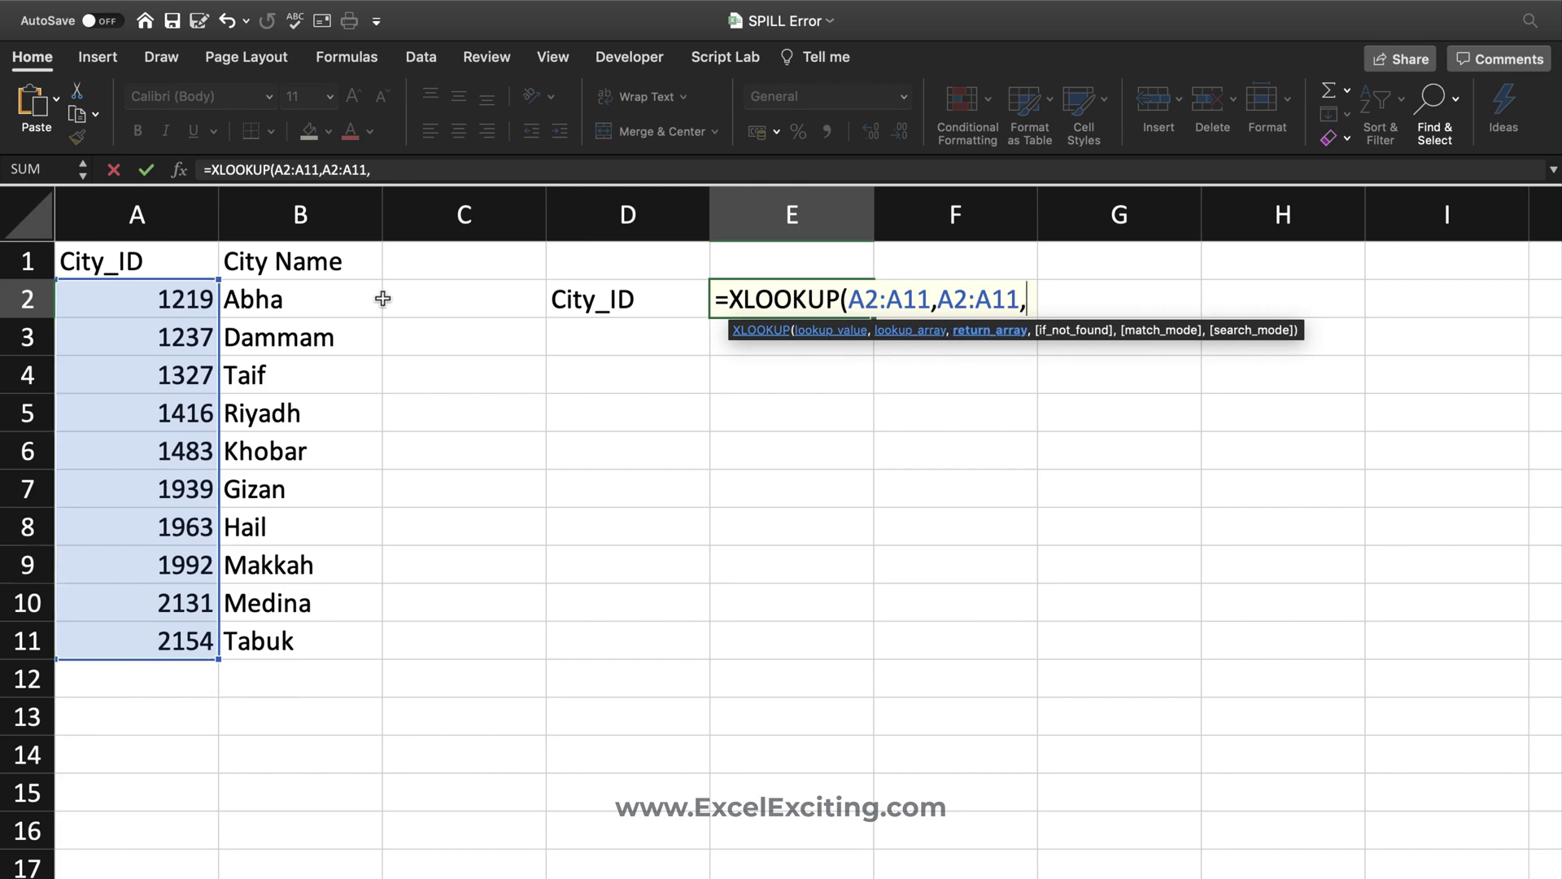
pyautogui.moveTo(382, 299); pyautogui.dragTo(340, 639)
pyautogui.write(')')
pyautogui.press('Return')
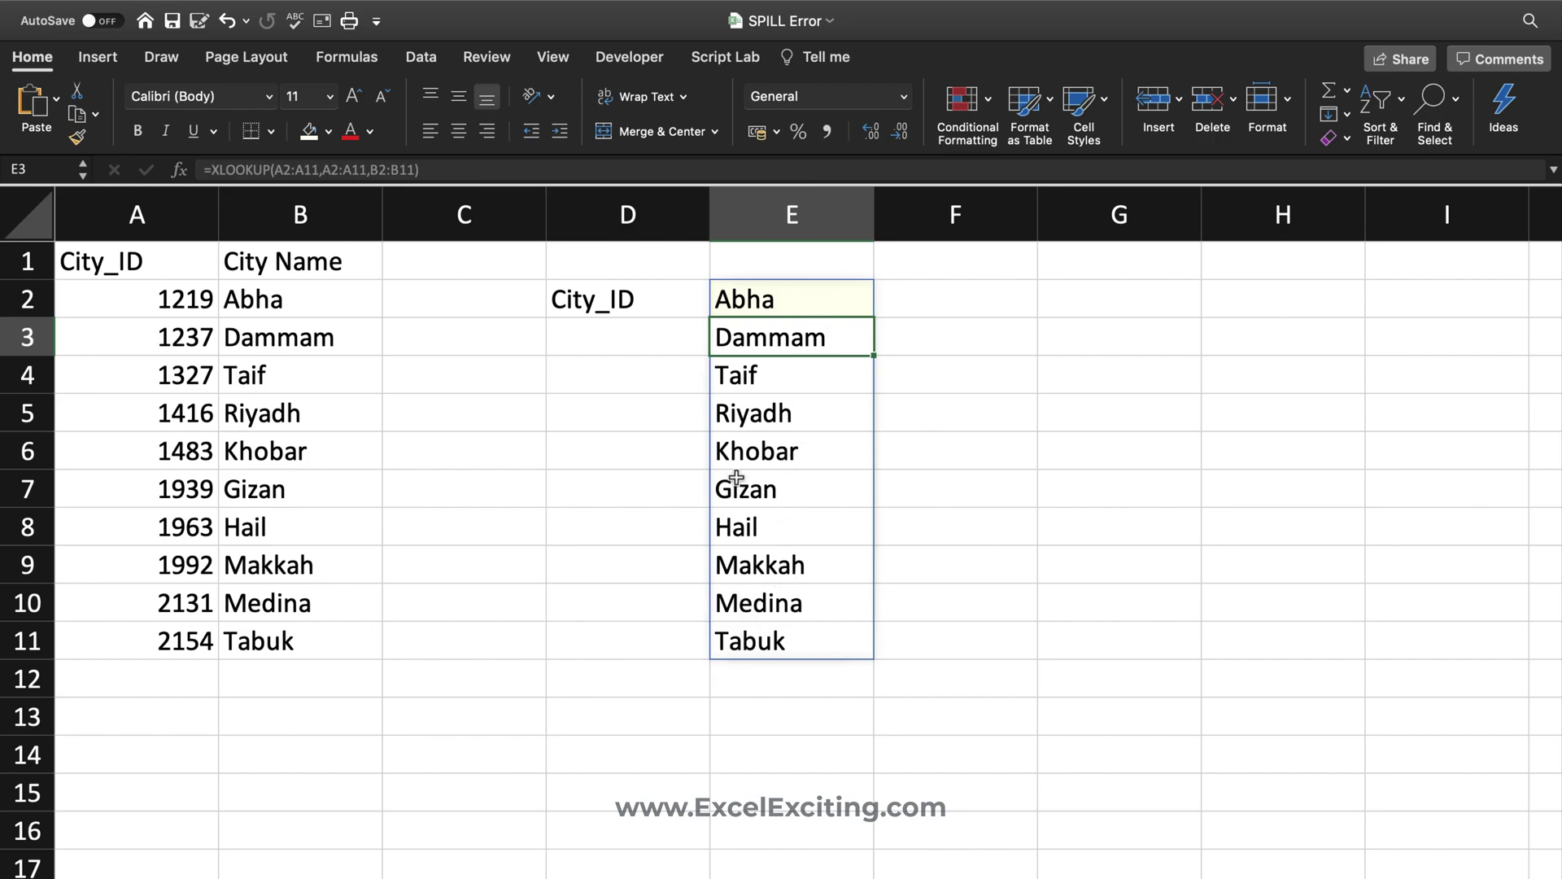
pyautogui.doubleClick(748, 301)
pyautogui.click(729, 301)
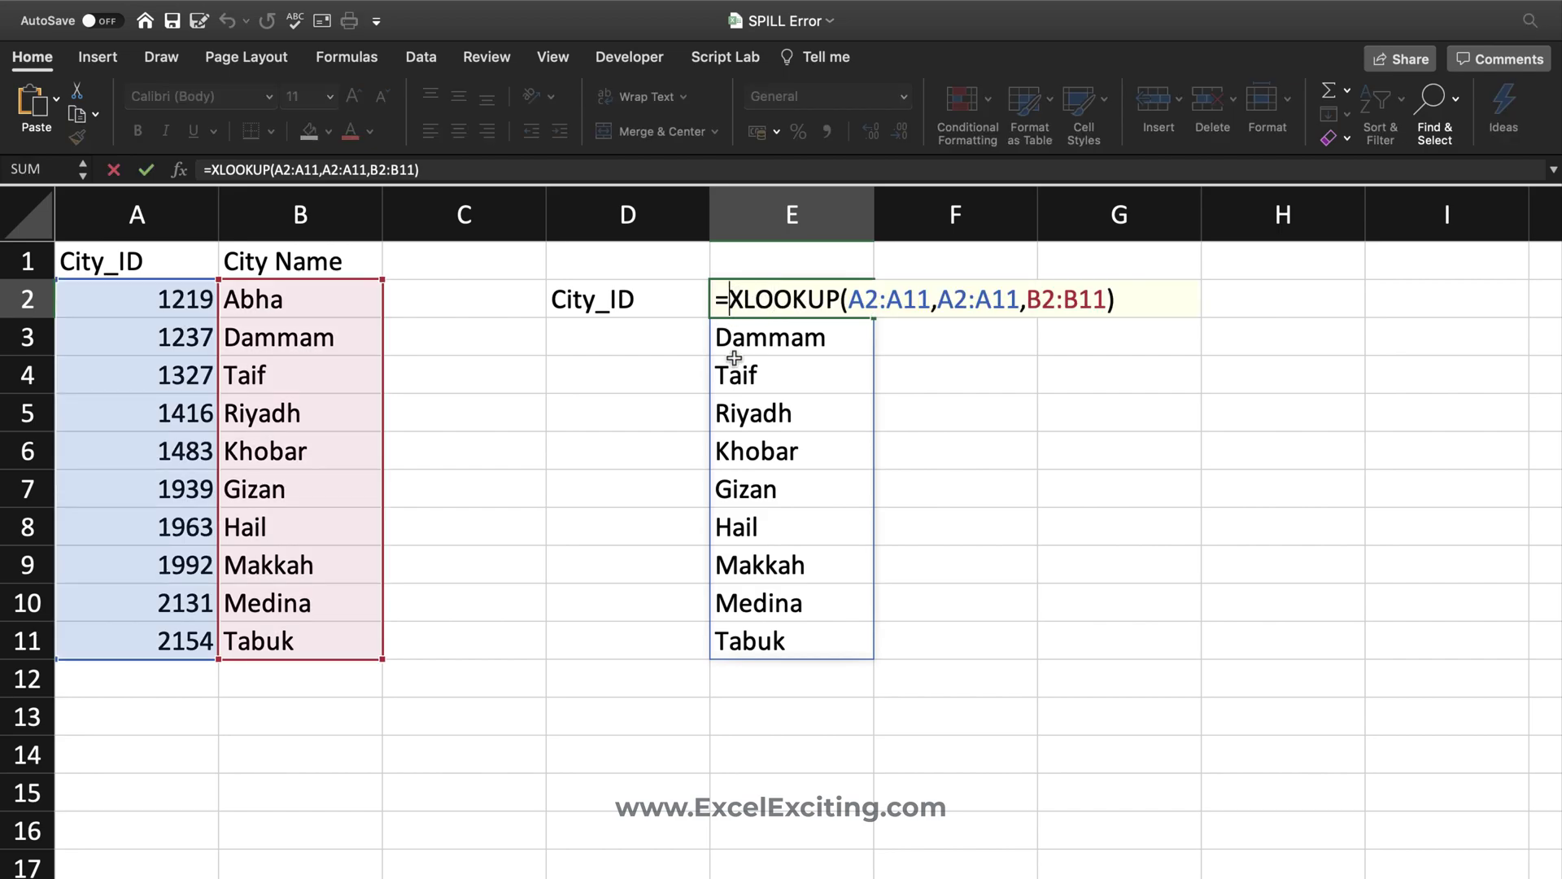
pyautogui.write('tr')
pyautogui.press('Tab')
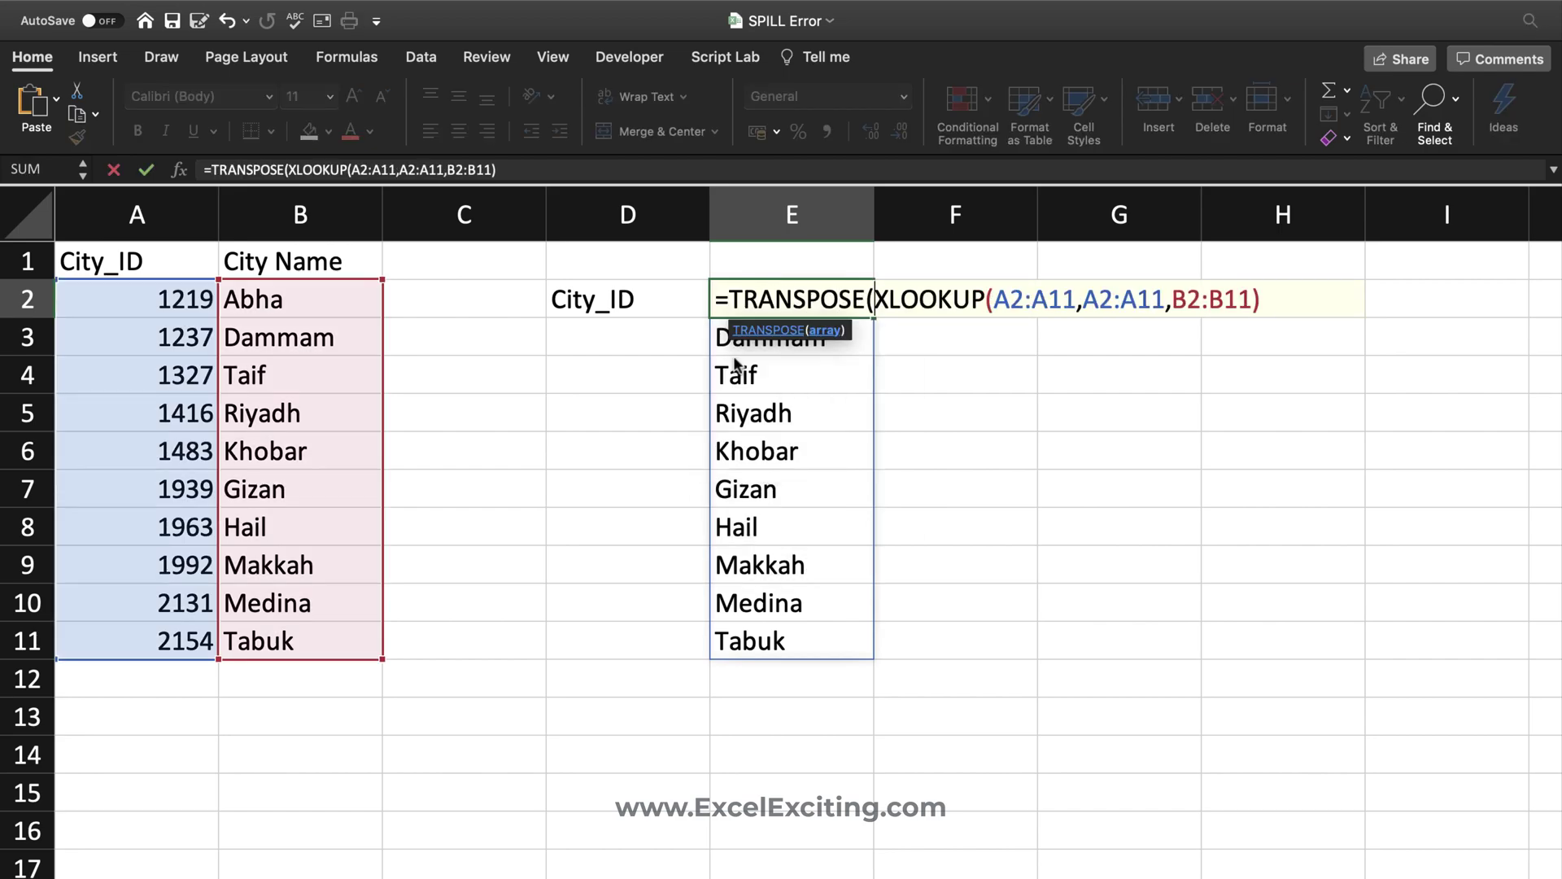
pyautogui.press('End')
pyautogui.write(')')
pyautogui.press('Return')
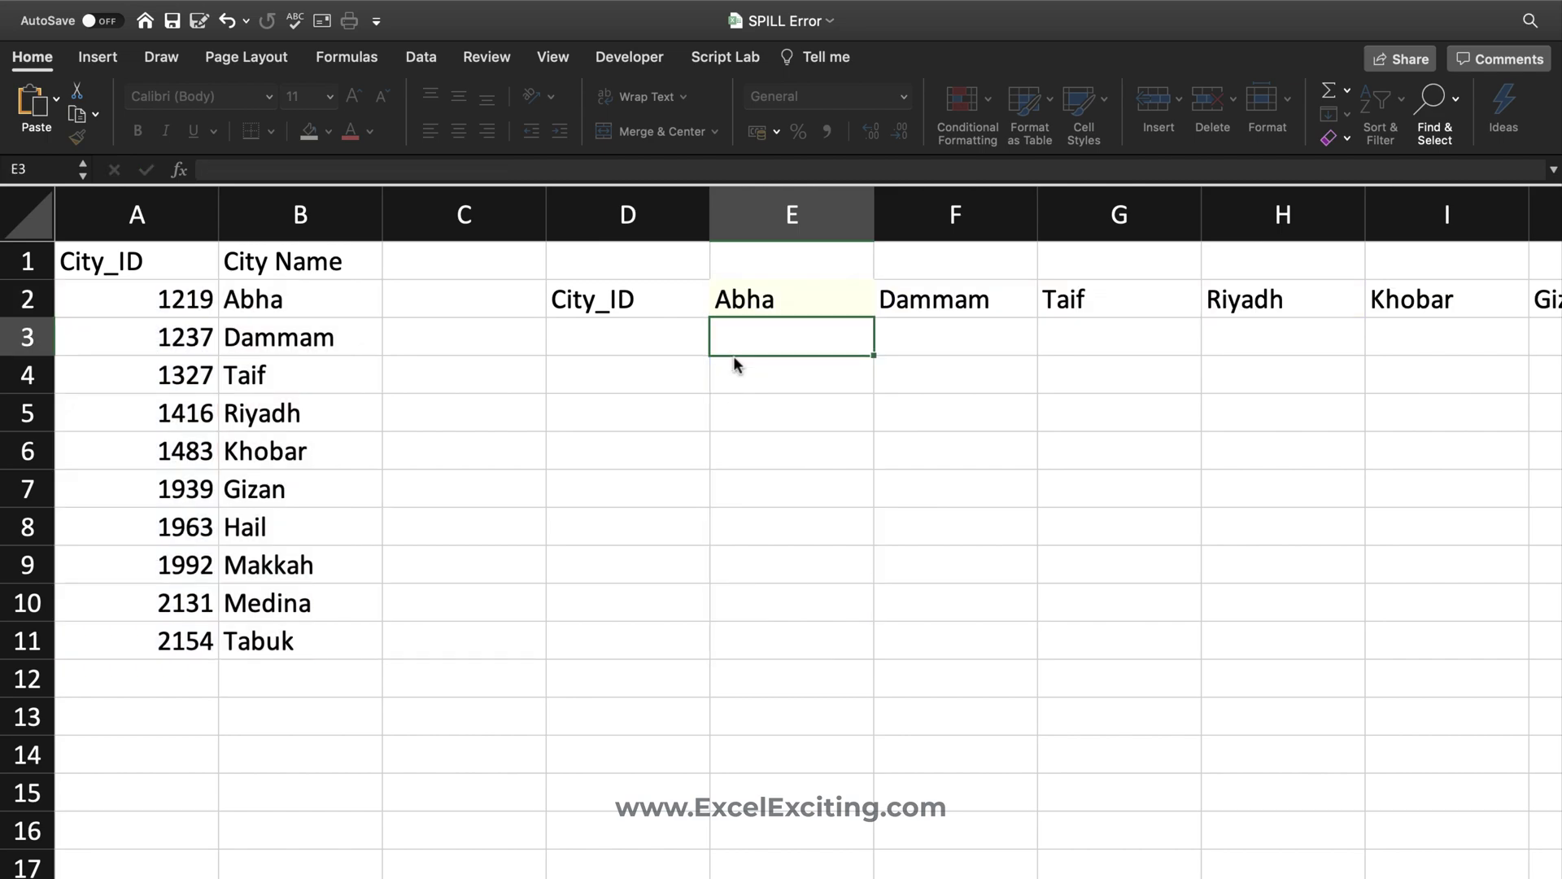
pyautogui.hscroll(5, 1050, 335)
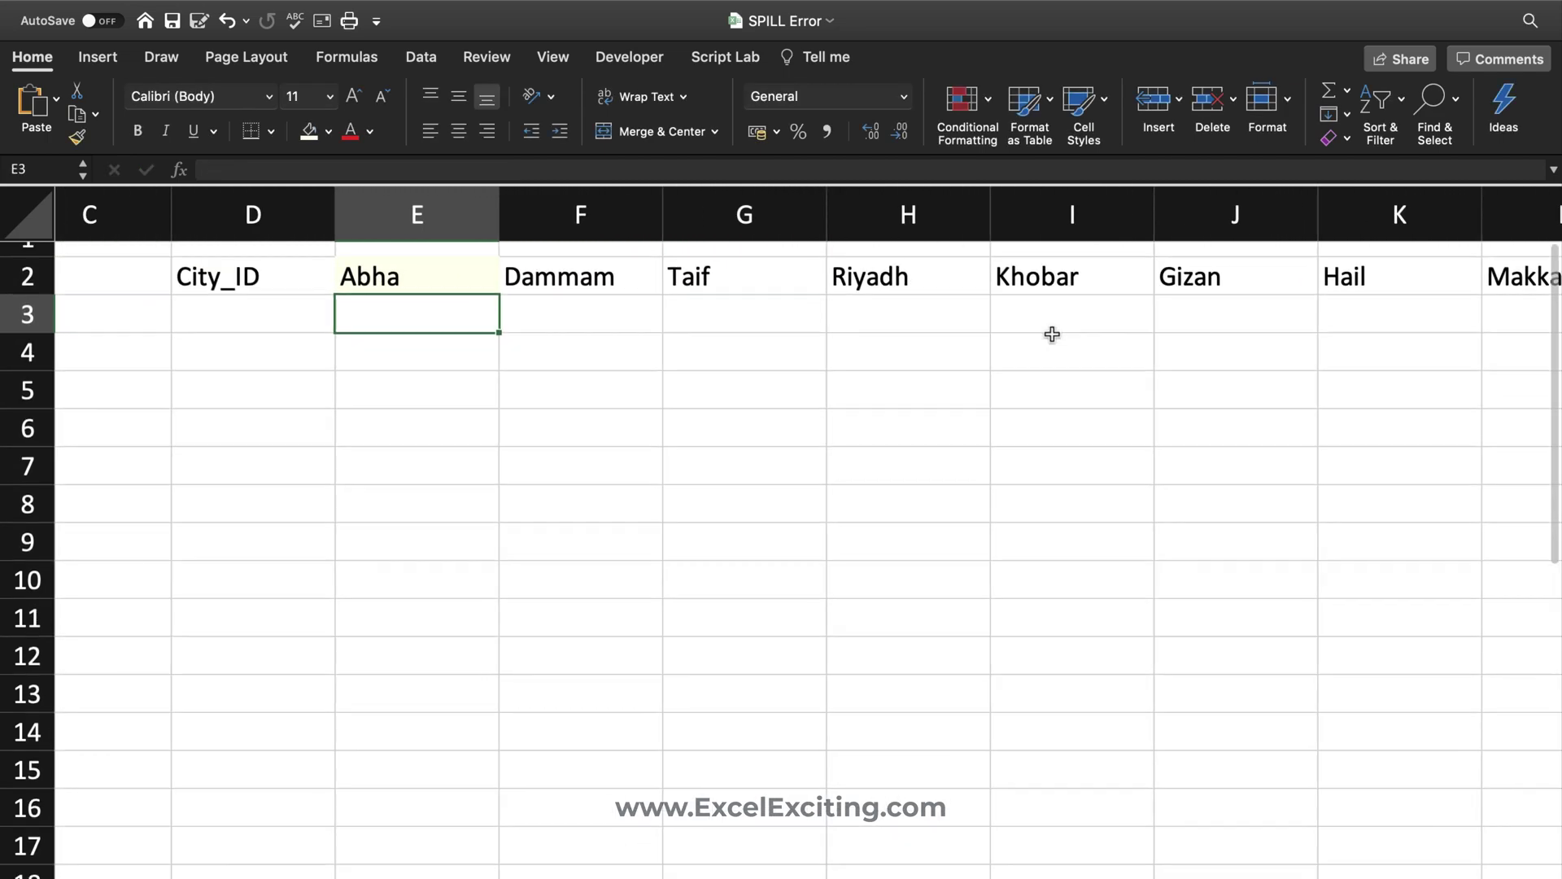
pyautogui.hscroll(-5, 1052, 334)
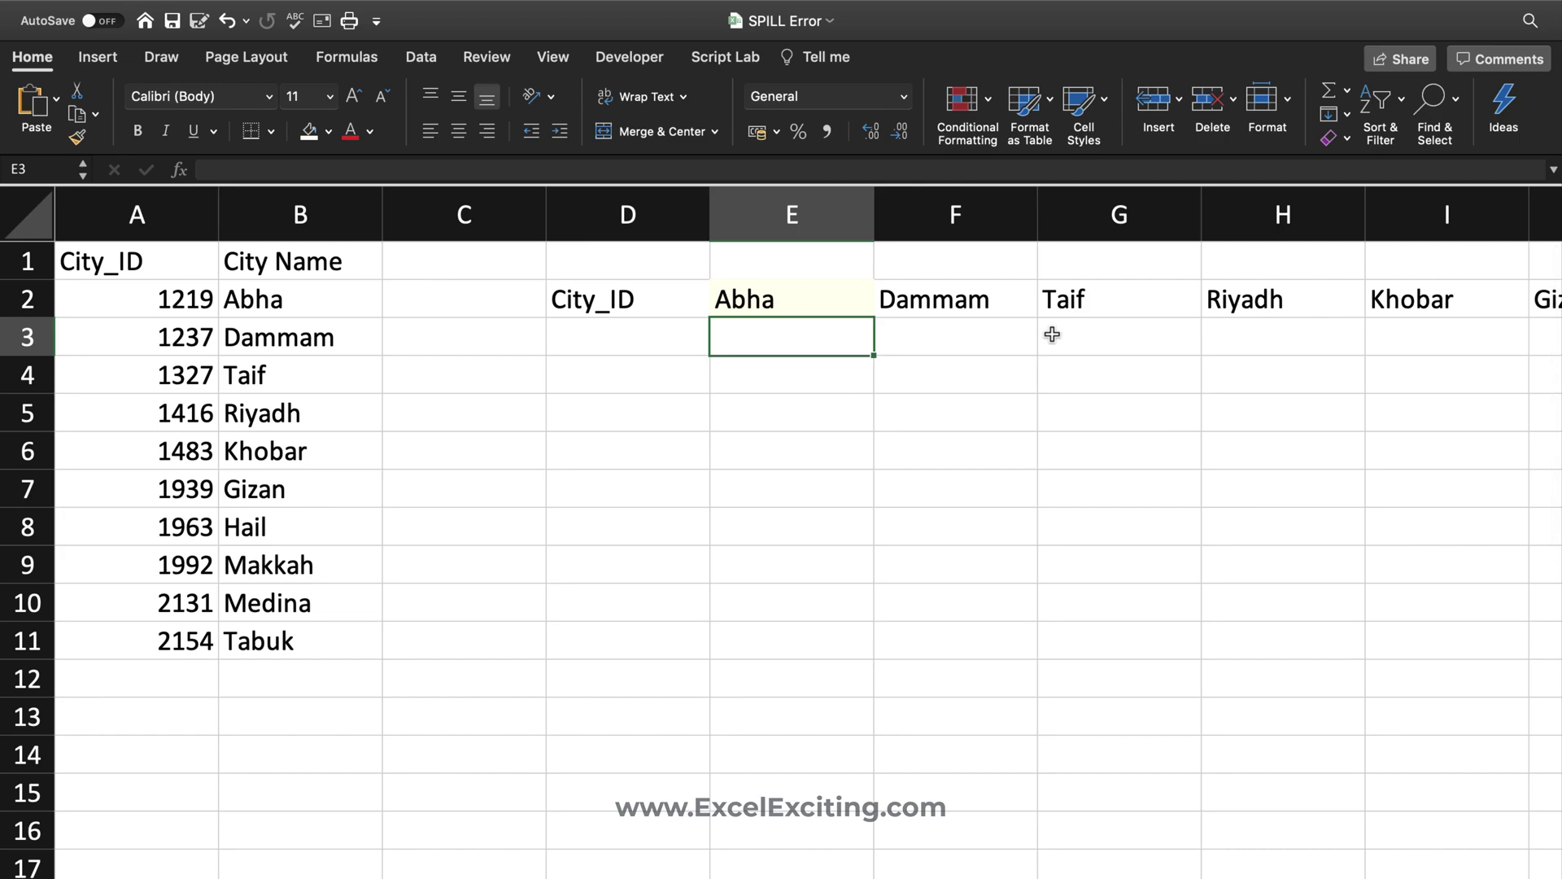
pyautogui.press('super+z')
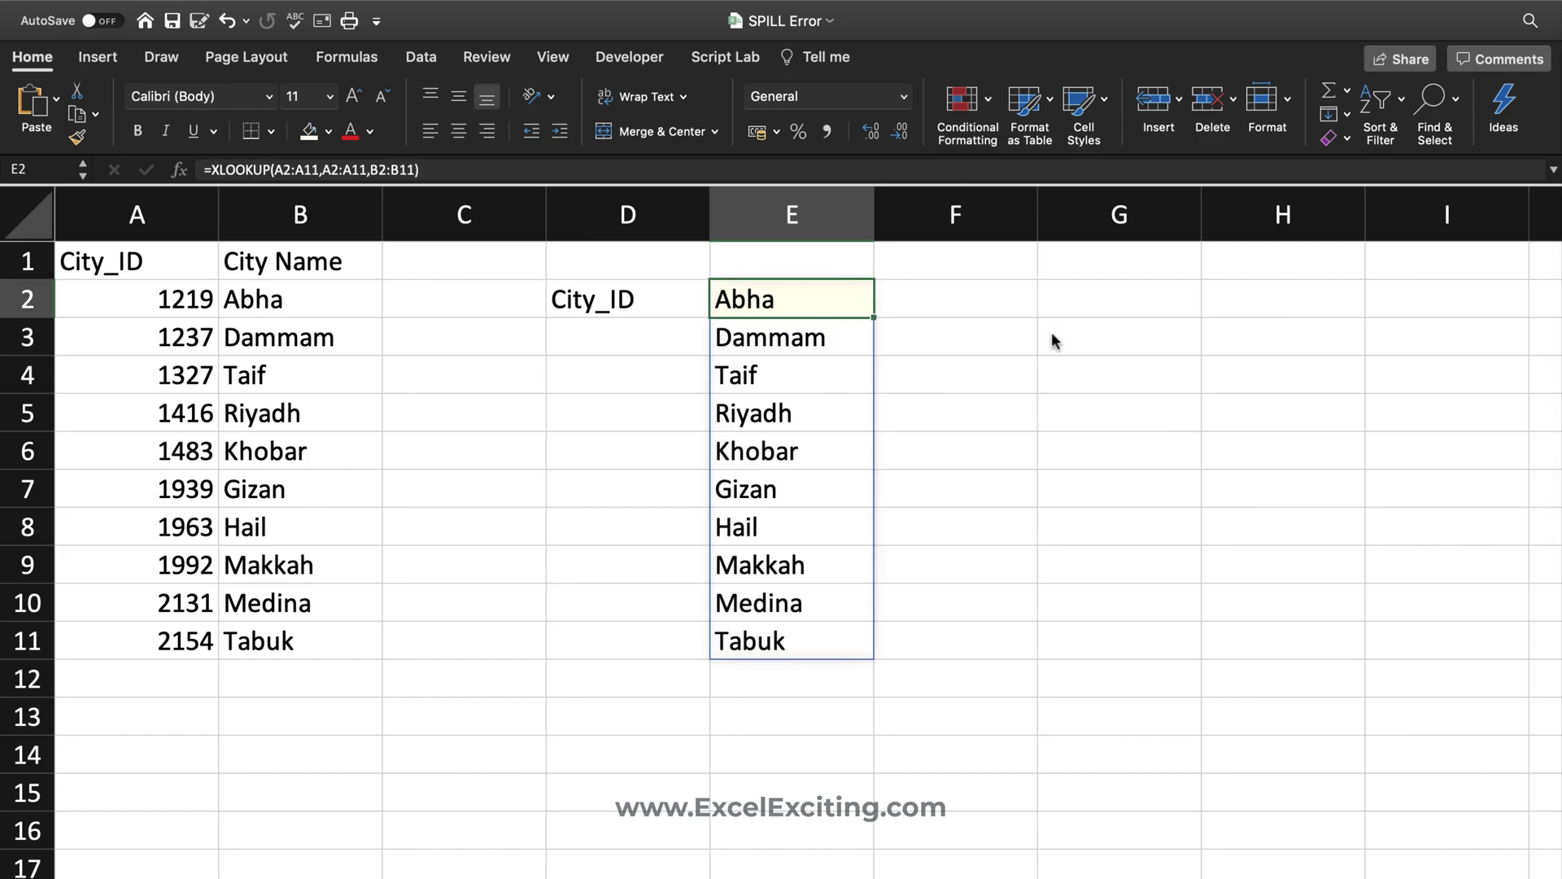